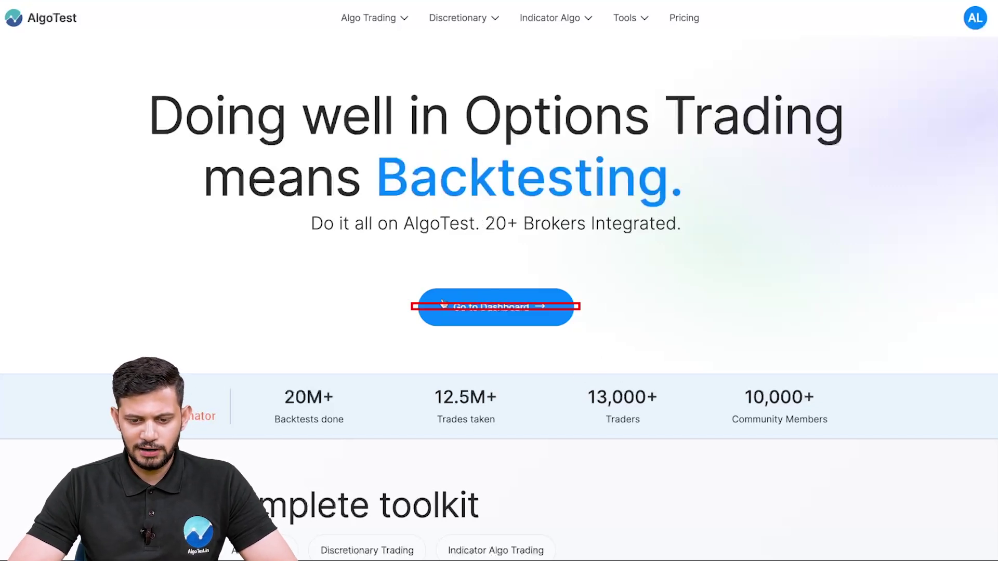
Step: Start a new strategy from the dashboard and hide the Saved Strategies list to reach the Leg Builder
{"action": "left_click", "coordinate": [484, 306]}
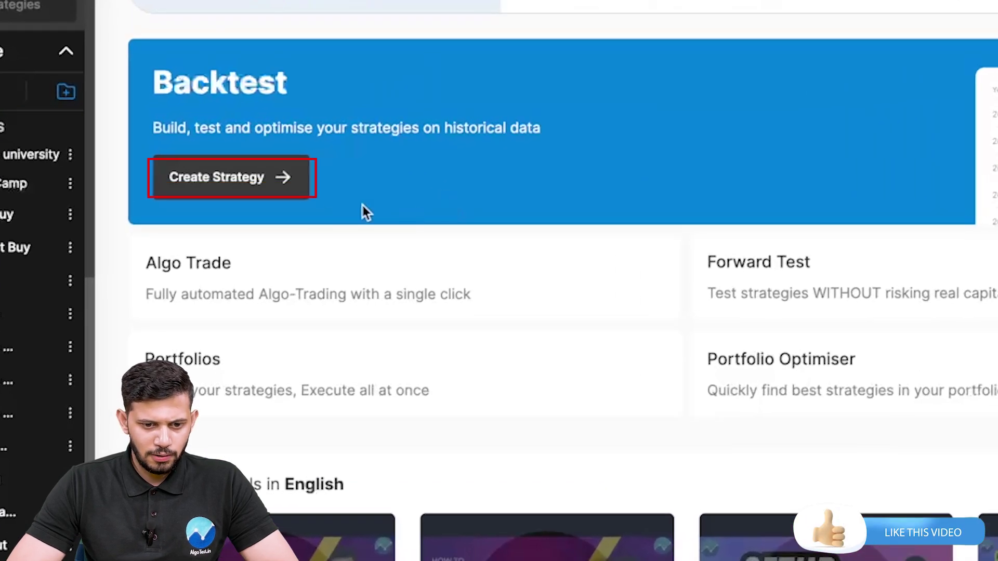
{"action": "left_click", "coordinate": [259, 196]}
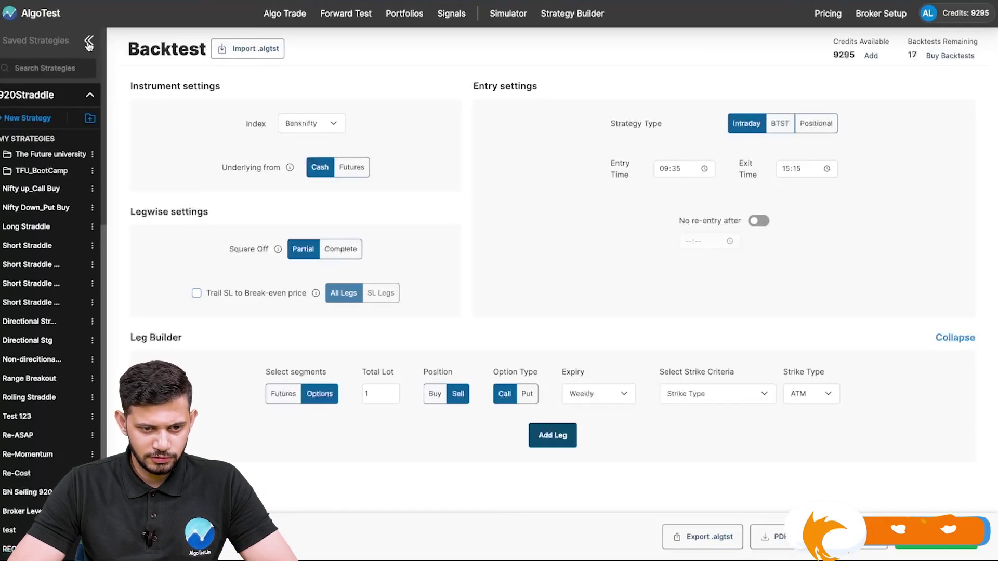
{"action": "left_click", "coordinate": [89, 42]}
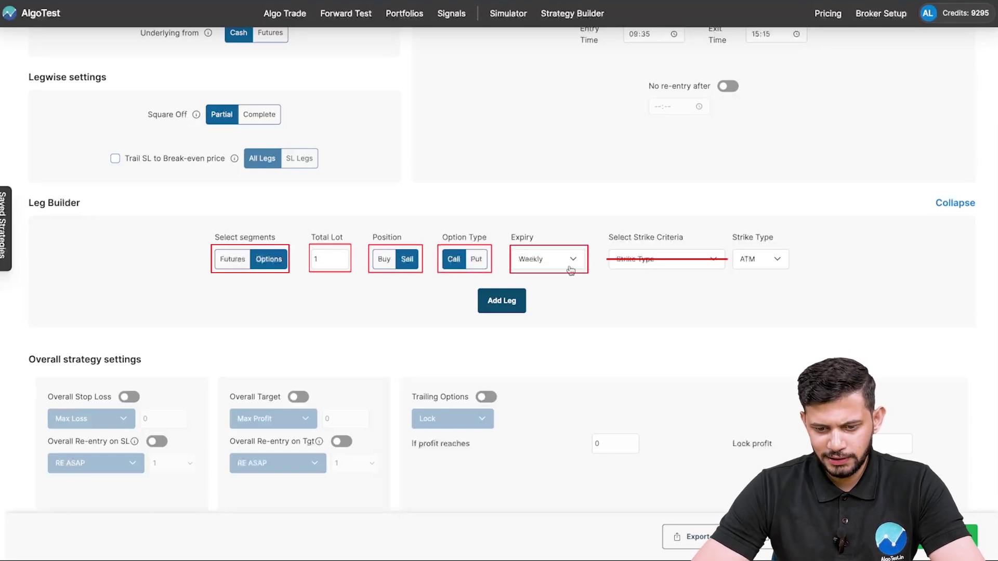
{"action": "scroll", "coordinate": [540, 326], "scroll_direction": "down", "scroll_amount": 1}
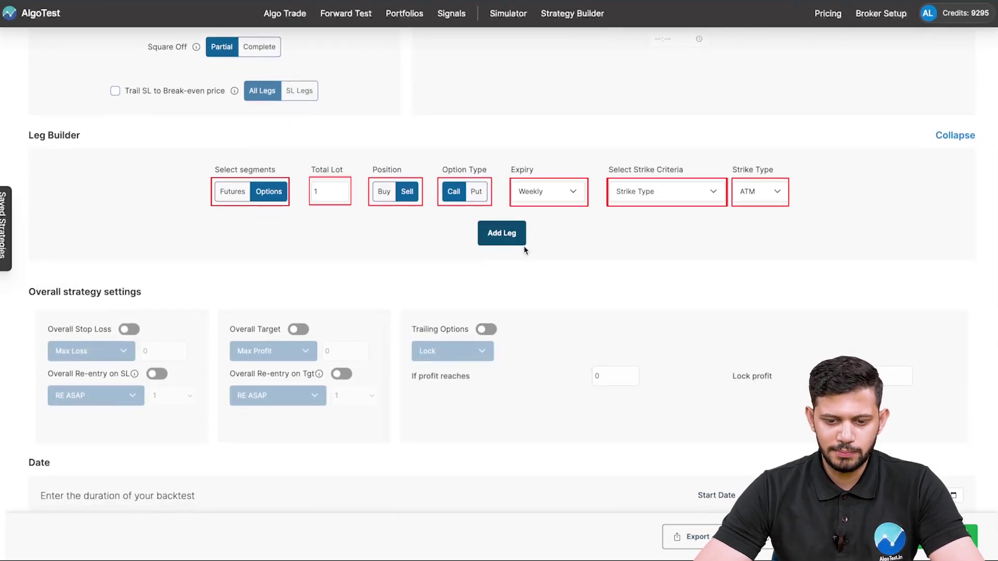
Step: Add the weekly ATM sell call as leg 1 with a stop loss in points
{"action": "left_click", "coordinate": [501, 234]}
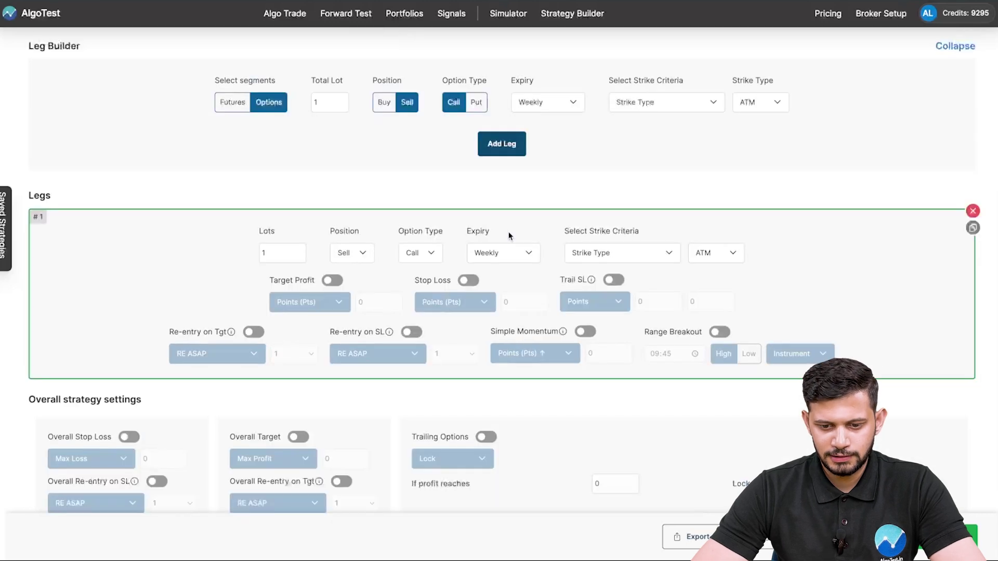
{"action": "left_click", "coordinate": [468, 281]}
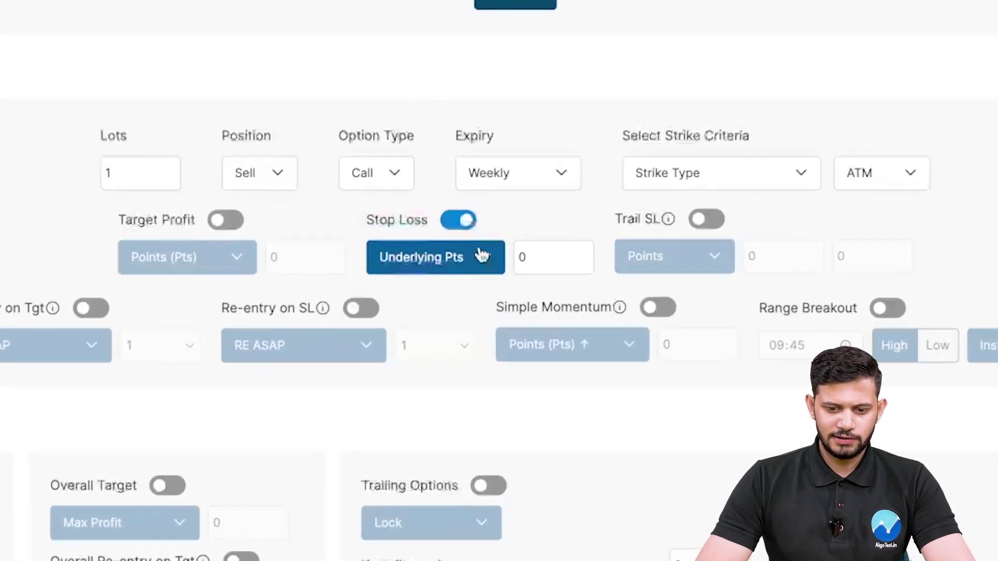
{"action": "left_click", "coordinate": [487, 260]}
{"action": "left_click", "coordinate": [466, 234]}
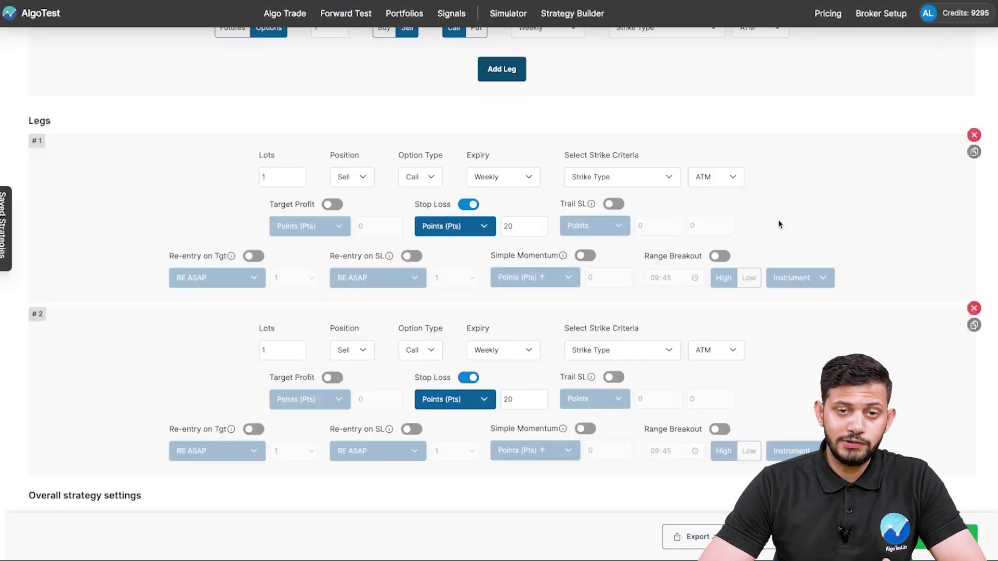
{"action": "scroll", "coordinate": [779, 224], "scroll_direction": "down", "scroll_amount": 1}
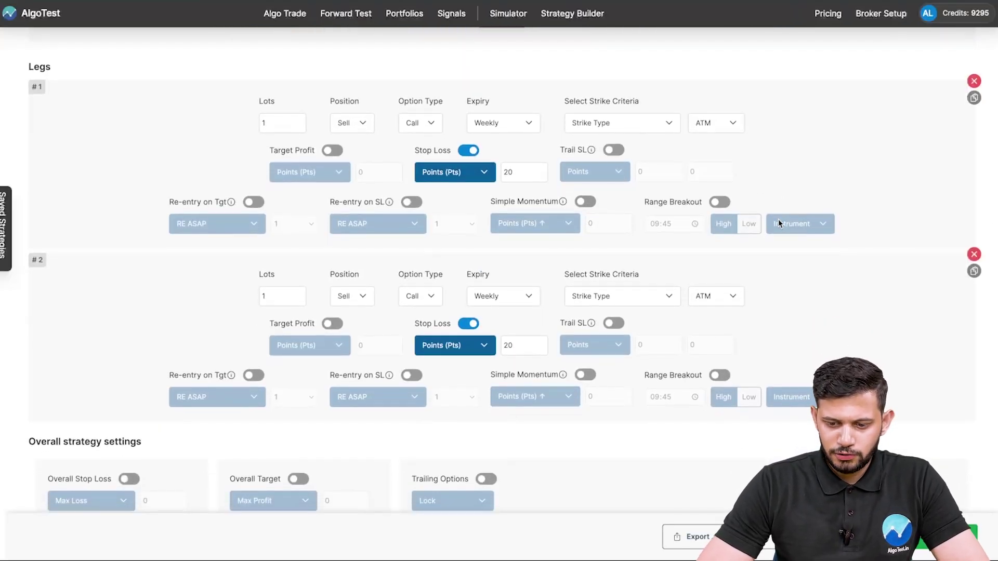
Step: Duplicate legs so legs 3 and 4 become weekly ATM sell puts, then adjust leg 1's lots
{"action": "left_click", "coordinate": [974, 271]}
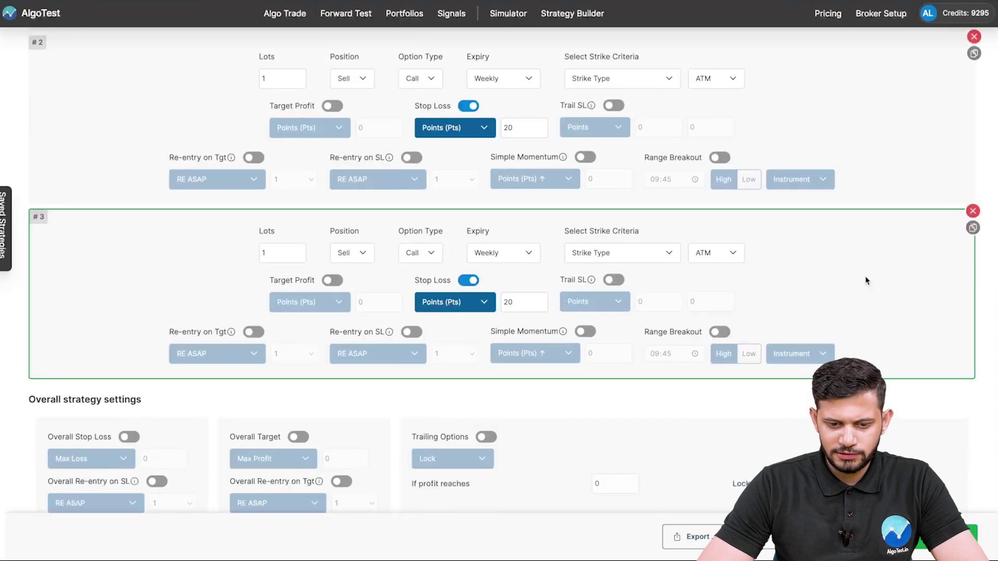
{"action": "left_click", "coordinate": [421, 254]}
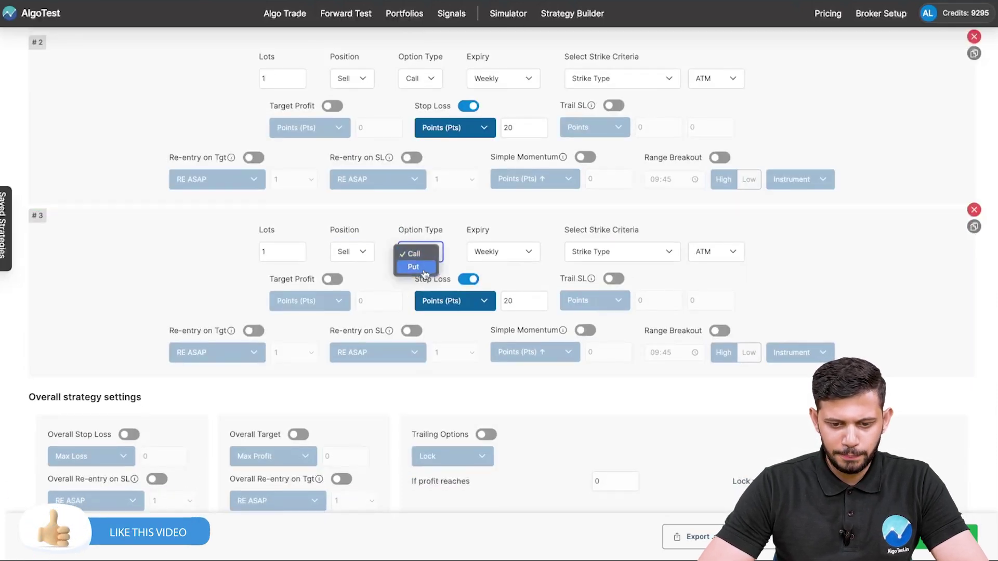
{"action": "left_click", "coordinate": [424, 267]}
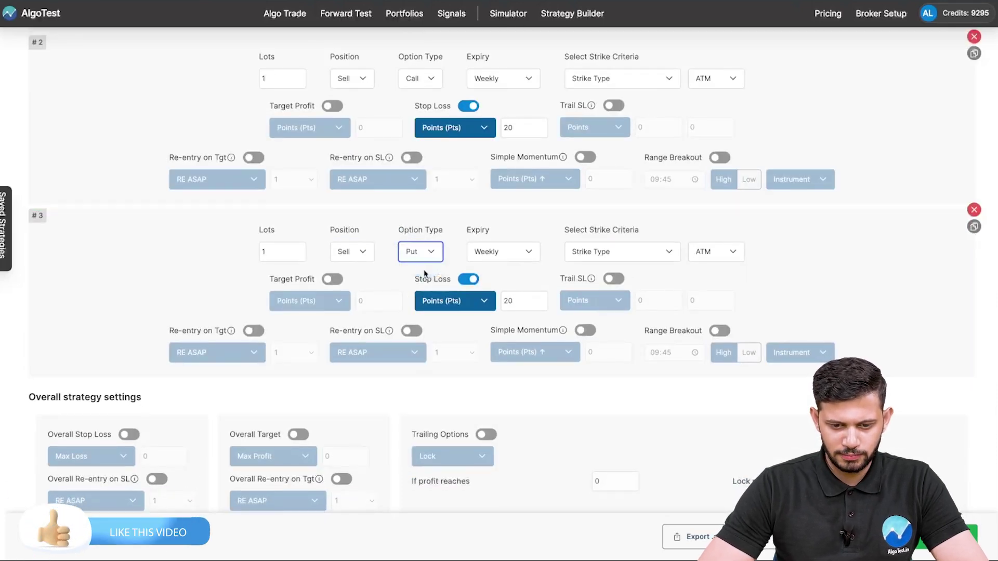
{"action": "left_click", "coordinate": [974, 228]}
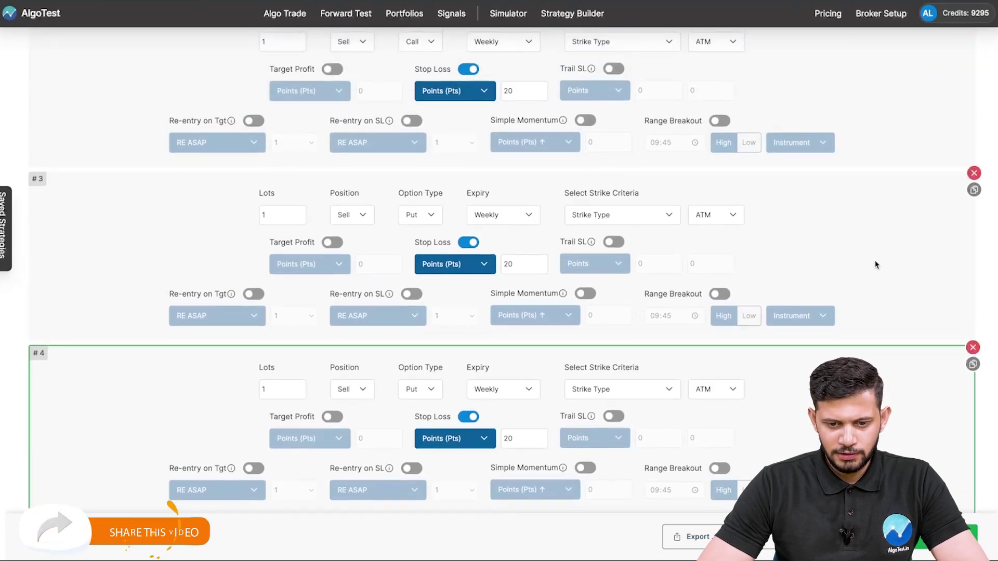
{"action": "scroll", "coordinate": [793, 116], "scroll_direction": "down", "scroll_amount": 4}
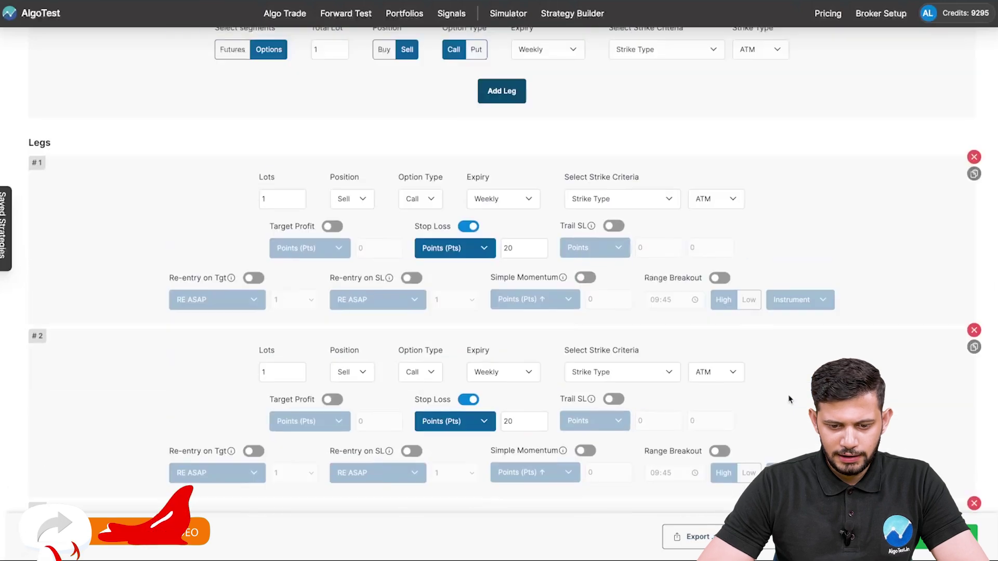
{"action": "scroll", "coordinate": [720, 457], "scroll_direction": "down", "scroll_amount": 7}
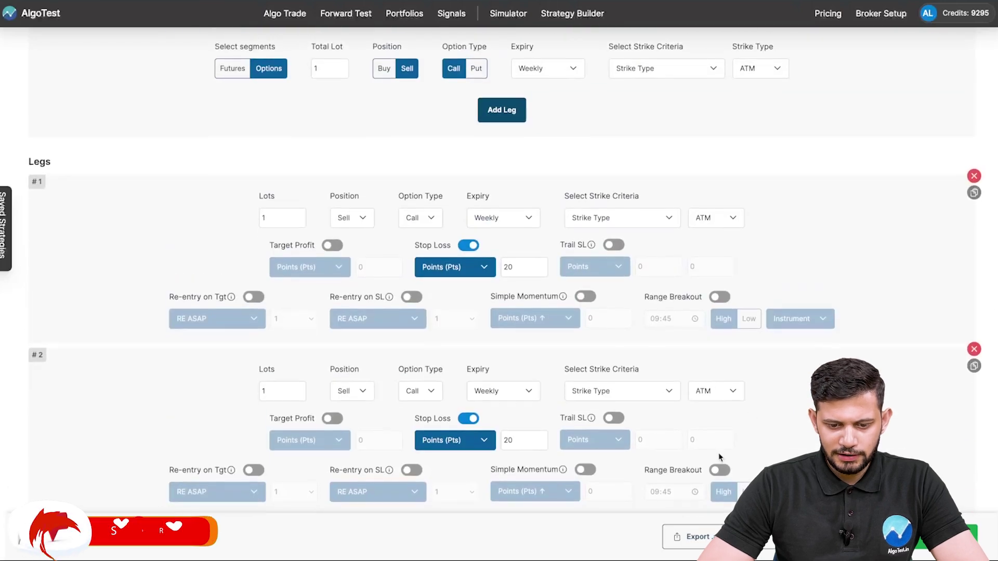
{"action": "scroll", "coordinate": [719, 457], "scroll_direction": "up", "scroll_amount": 4}
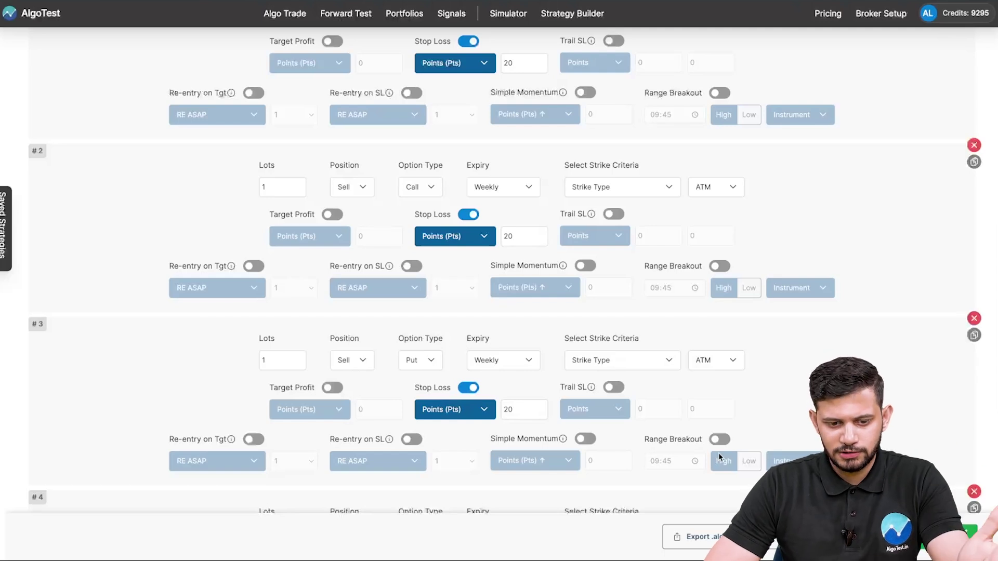
{"action": "scroll", "coordinate": [313, 152], "scroll_direction": "up", "scroll_amount": 2}
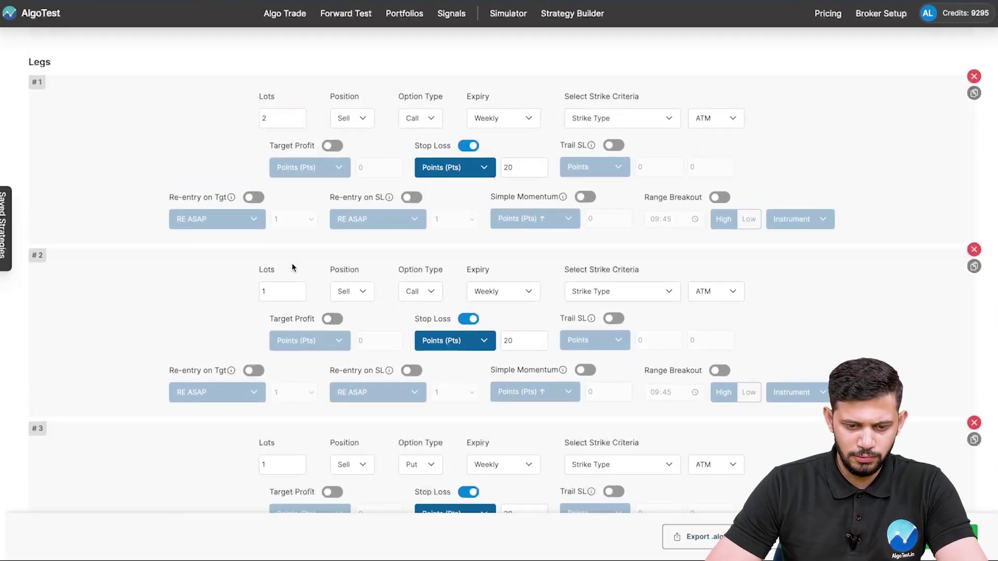
{"action": "left_click", "coordinate": [299, 289]}
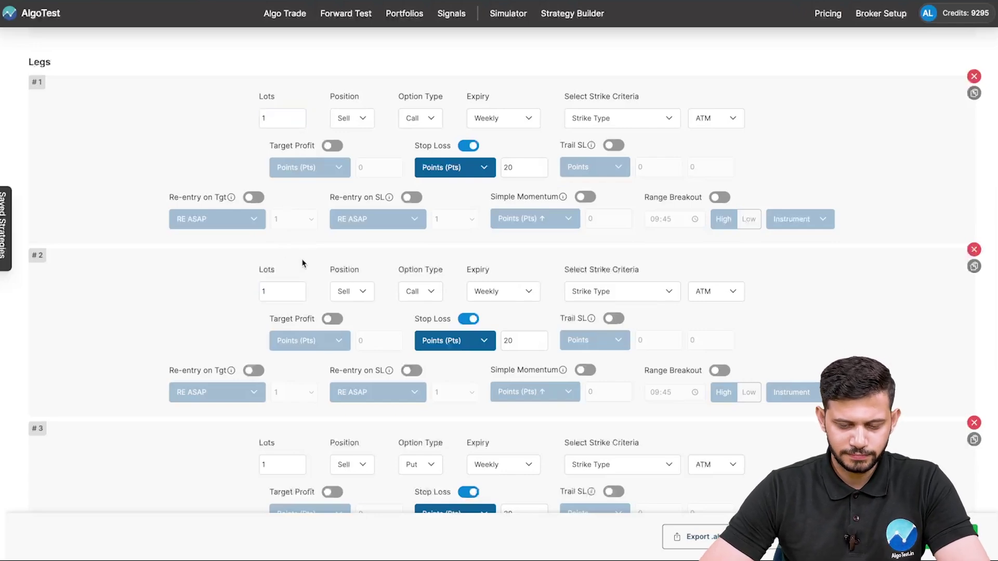
{"action": "scroll", "coordinate": [303, 264], "scroll_direction": "down", "scroll_amount": 3}
{"action": "scroll", "coordinate": [302, 263], "scroll_direction": "up", "scroll_amount": 4}
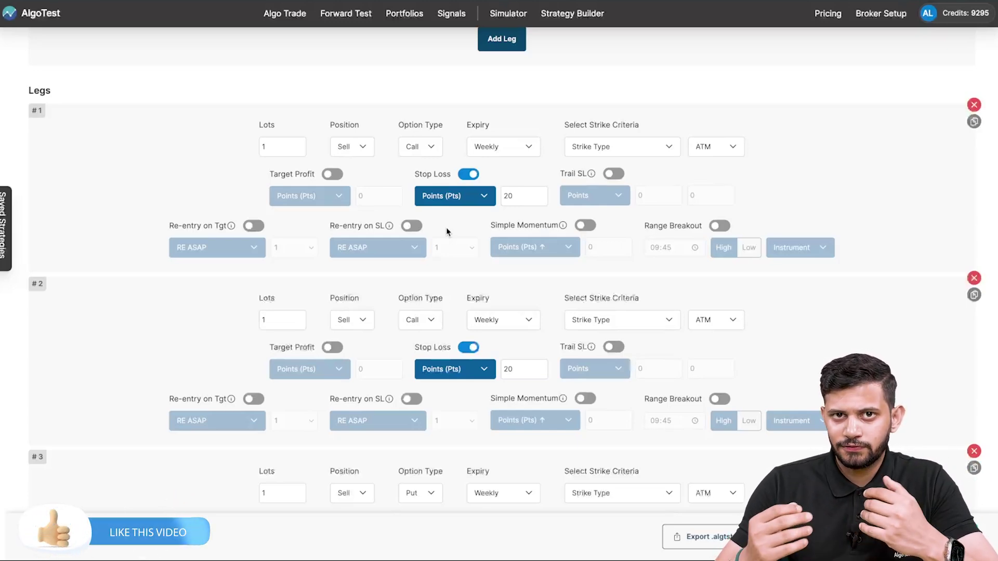
Step: Set leg 1 to re-enter on stop loss via new lazy leg lazy1 with a 30-point stop
{"action": "left_click", "coordinate": [416, 234]}
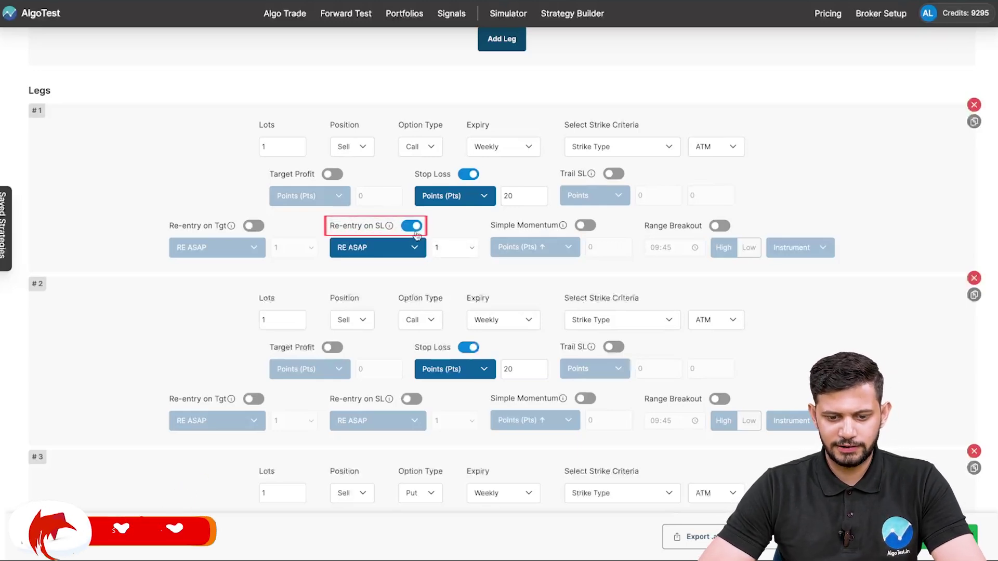
{"action": "left_click", "coordinate": [419, 248]}
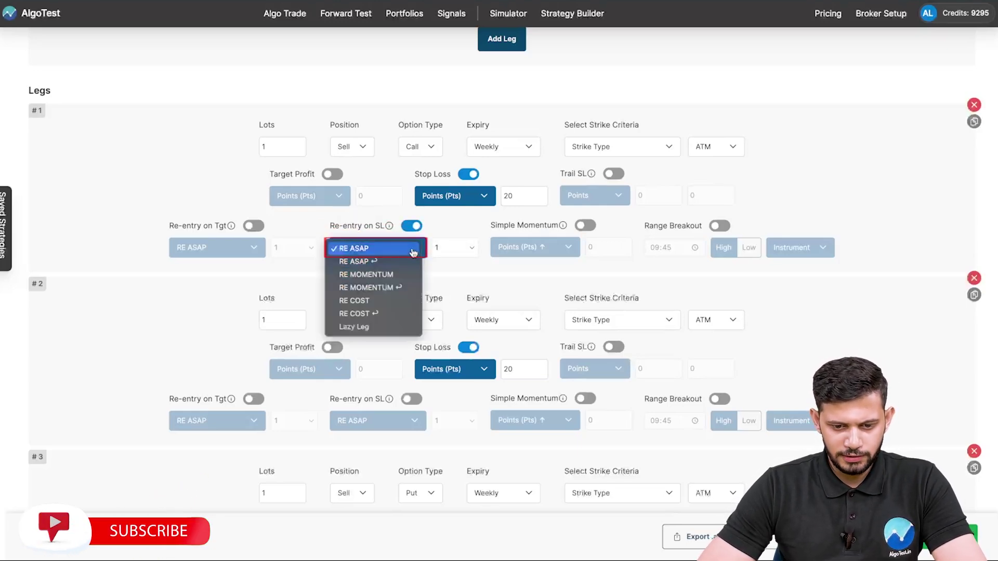
{"action": "left_click", "coordinate": [385, 328]}
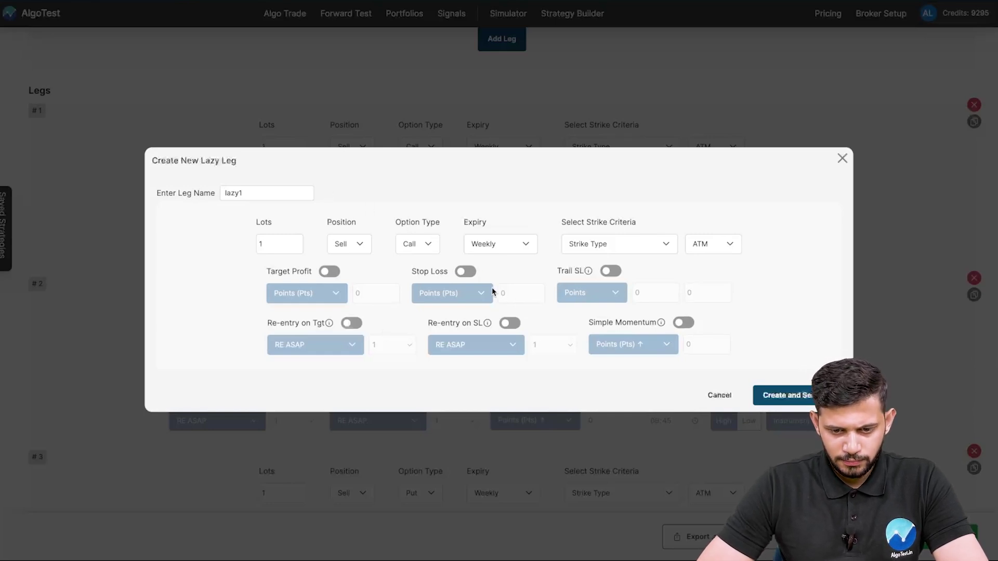
{"action": "left_click", "coordinate": [468, 272]}
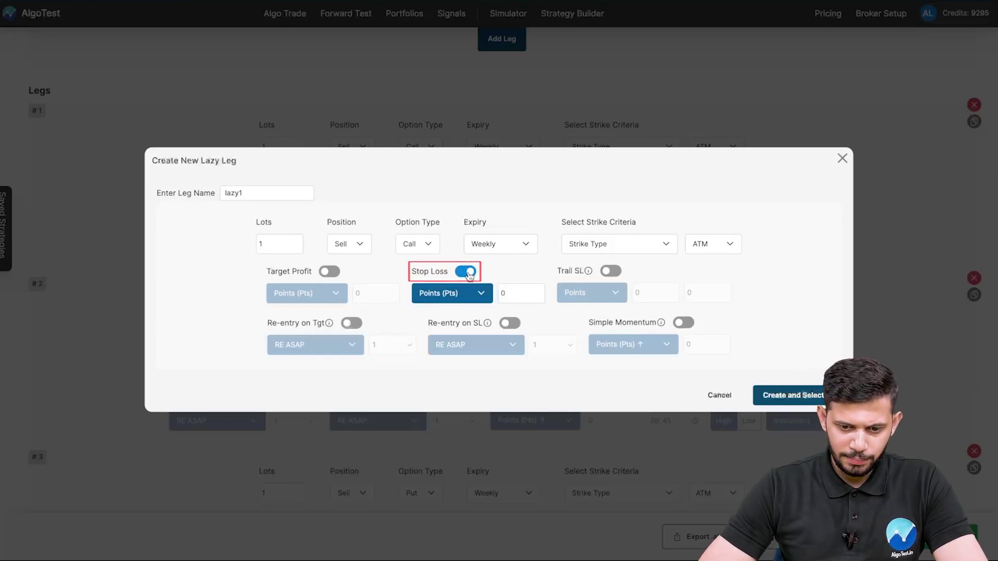
{"action": "left_click", "coordinate": [500, 294]}
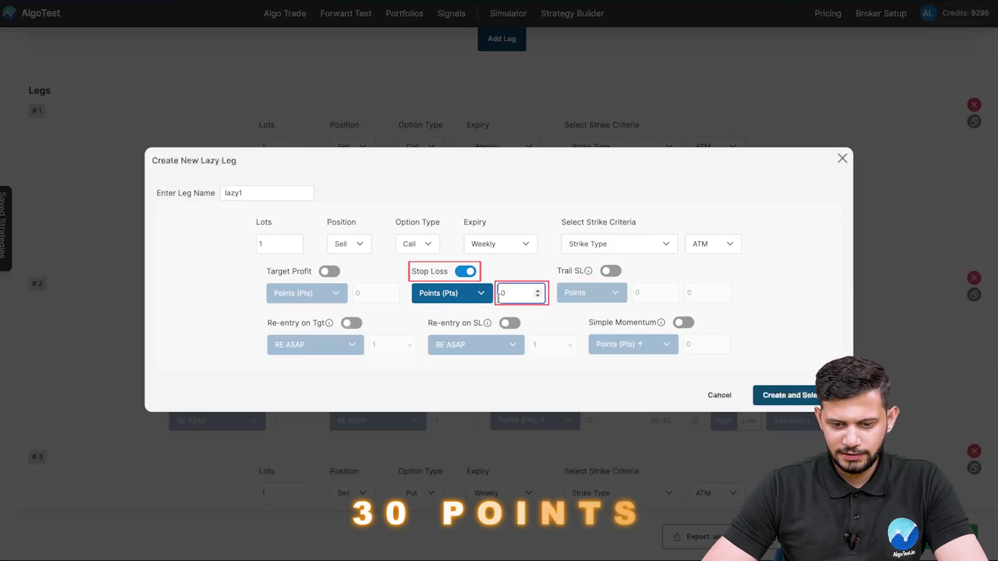
{"action": "type", "text": "3"}
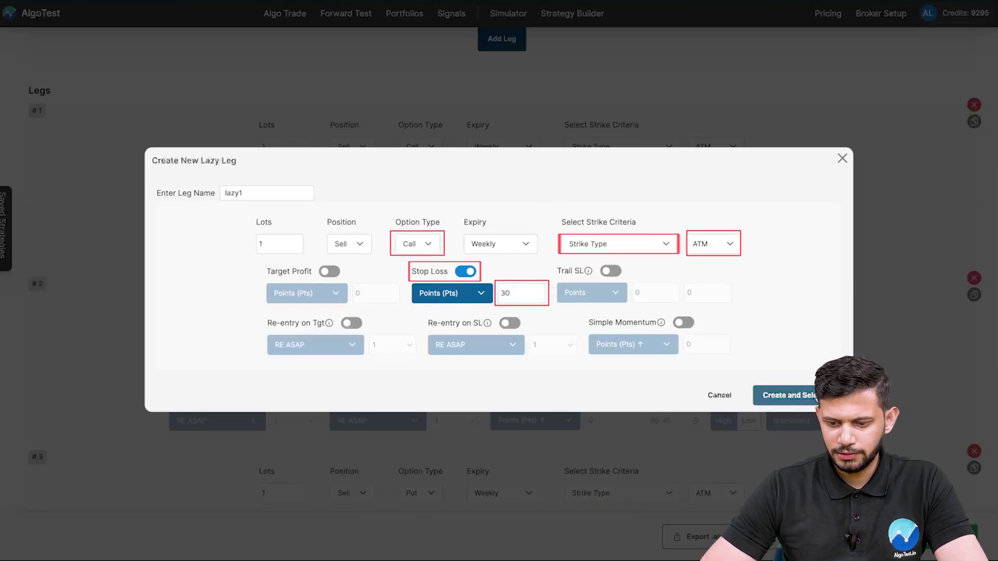
{"action": "left_click", "coordinate": [815, 395]}
{"action": "scroll", "coordinate": [818, 395], "scroll_direction": "down", "scroll_amount": 2}
{"action": "scroll", "coordinate": [212, 152], "scroll_direction": "up", "scroll_amount": 1}
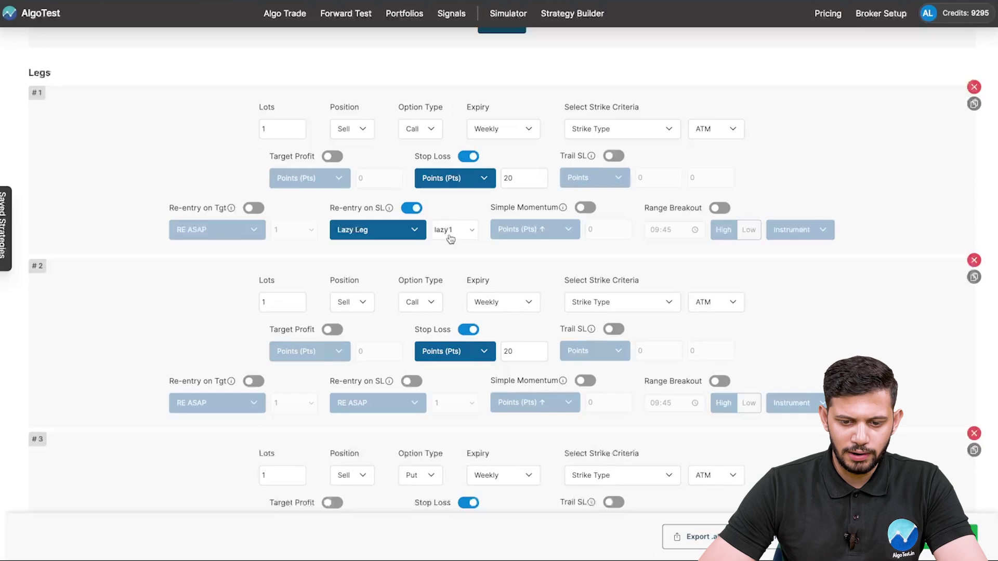
Step: Enable Lazy Leg re-entry on stop loss for leg #2 and start a new lazy leg
{"action": "scroll", "coordinate": [450, 239], "scroll_direction": "down", "scroll_amount": 9}
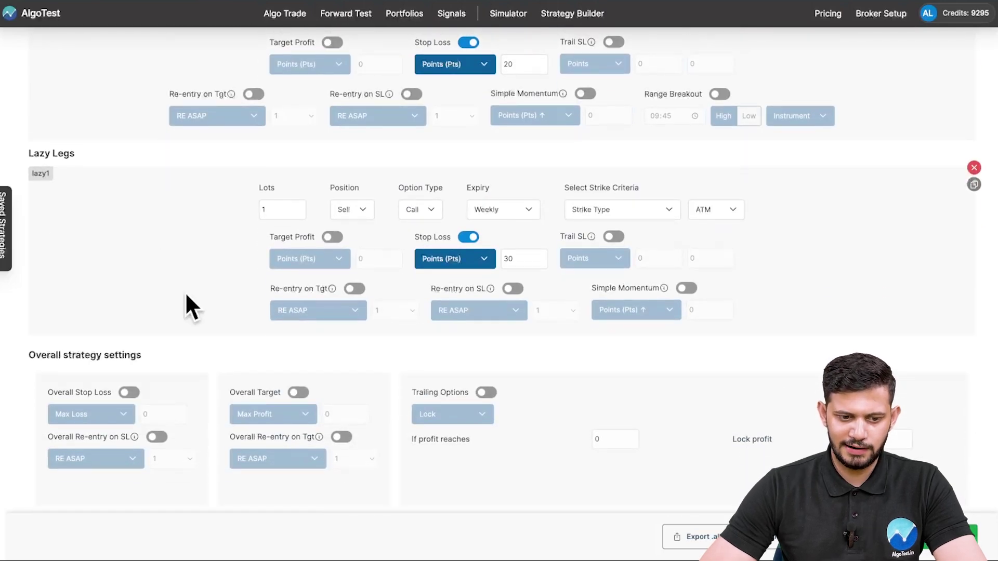
{"action": "scroll", "coordinate": [236, 257], "scroll_direction": "up", "scroll_amount": 7}
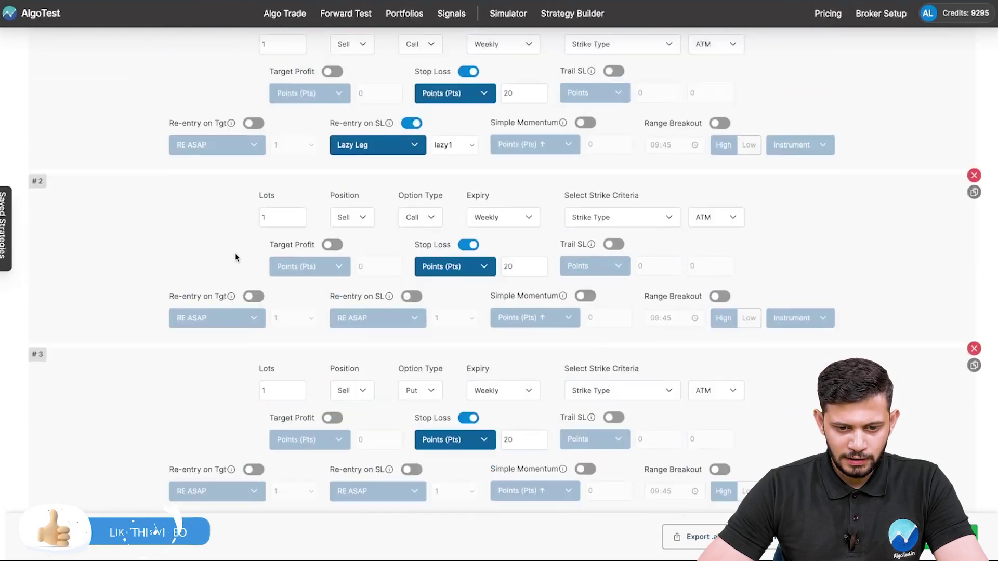
{"action": "scroll", "coordinate": [236, 257], "scroll_direction": "up", "scroll_amount": 1}
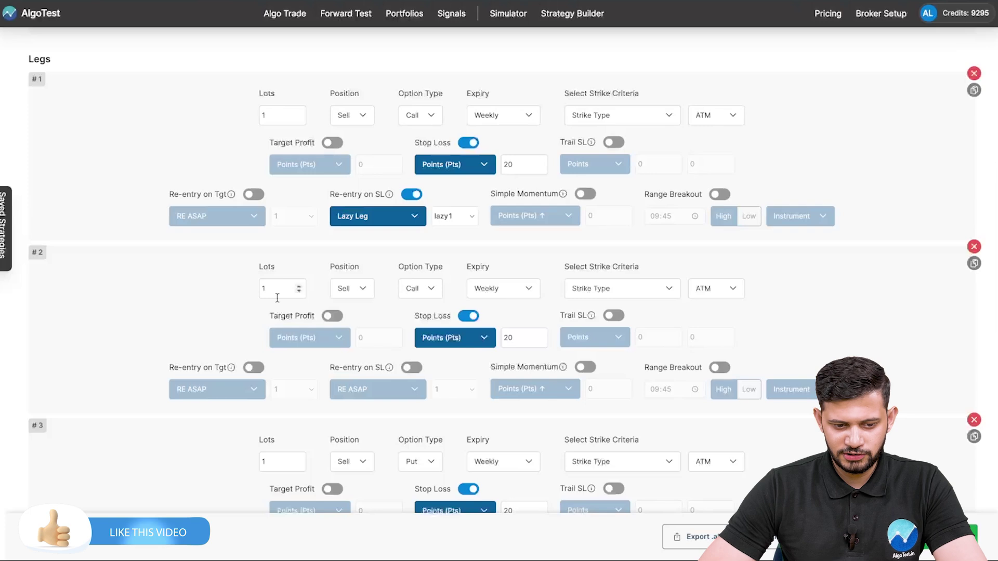
{"action": "left_click", "coordinate": [414, 369]}
{"action": "left_click", "coordinate": [412, 393]}
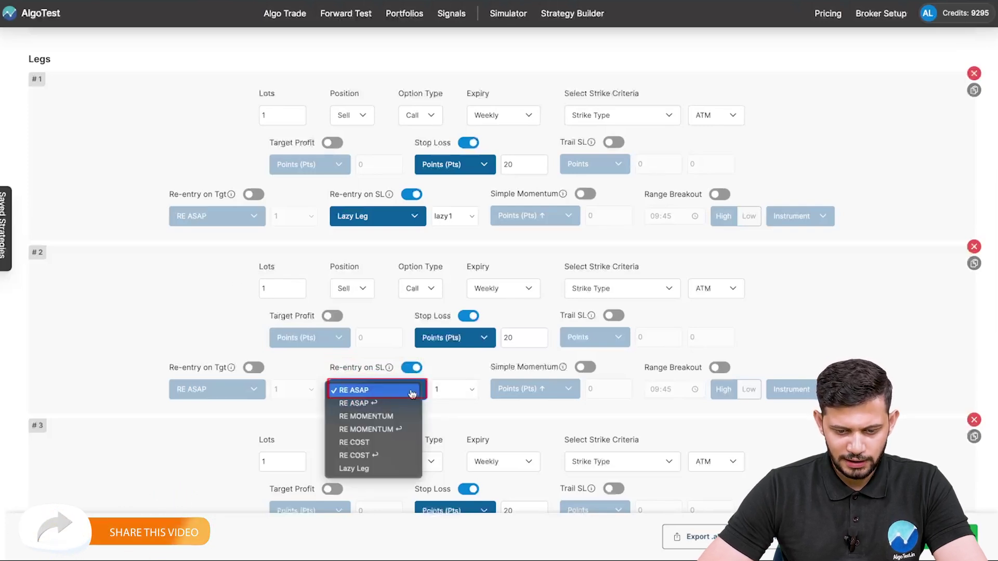
{"action": "left_click", "coordinate": [390, 468]}
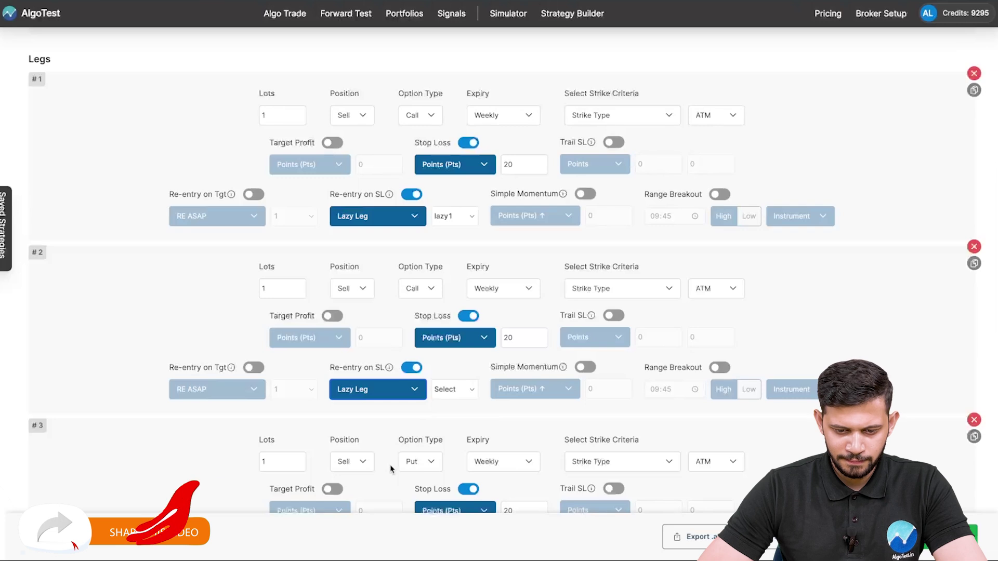
{"action": "left_click", "coordinate": [461, 391]}
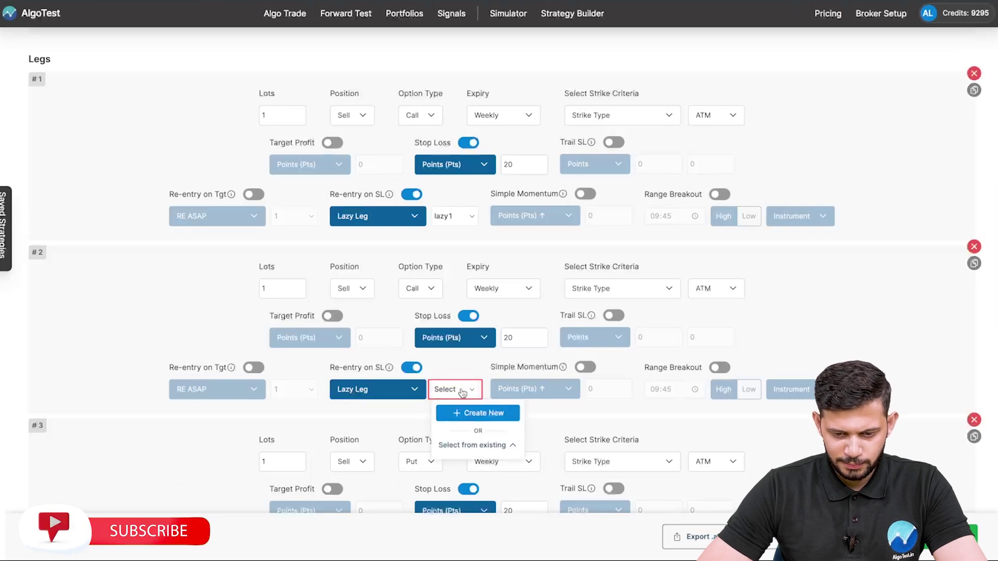
{"action": "left_click", "coordinate": [479, 413]}
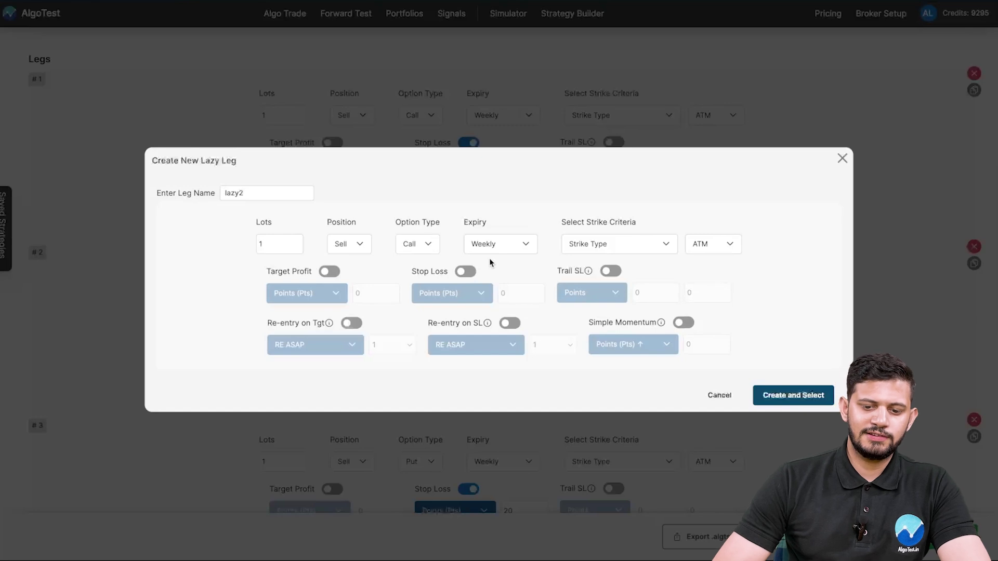
Step: Make lazy2 a Put with a 30-point stop loss and attach it to leg #2
{"action": "left_click", "coordinate": [435, 250]}
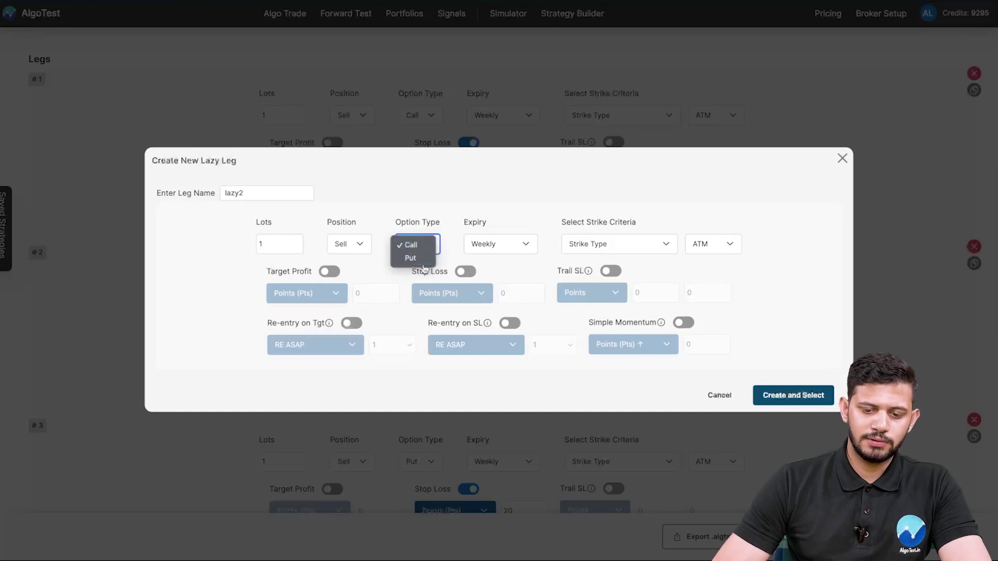
{"action": "left_click", "coordinate": [424, 259]}
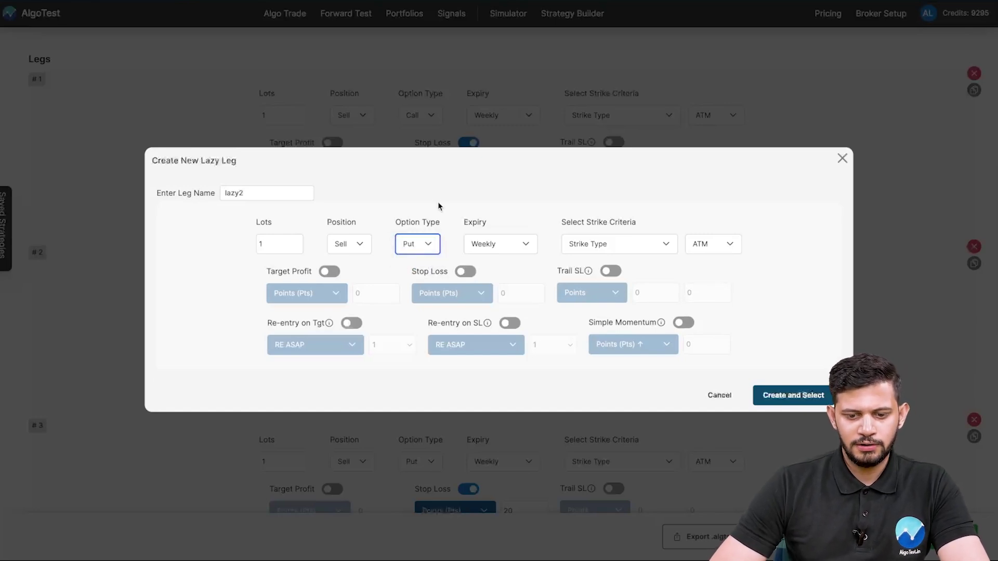
{"action": "left_click", "coordinate": [465, 272]}
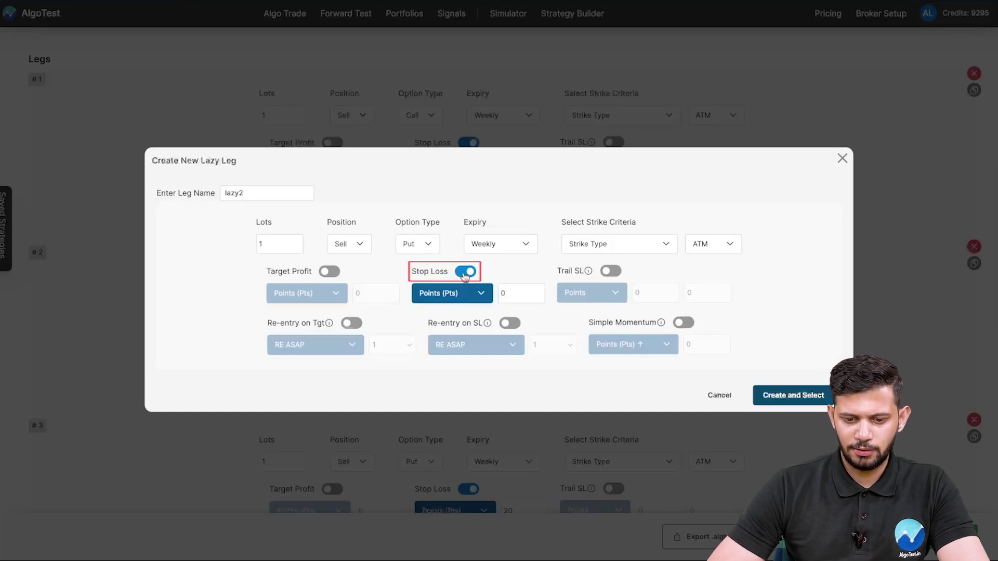
{"action": "left_click", "coordinate": [521, 298]}
{"action": "type", "text": "30"}
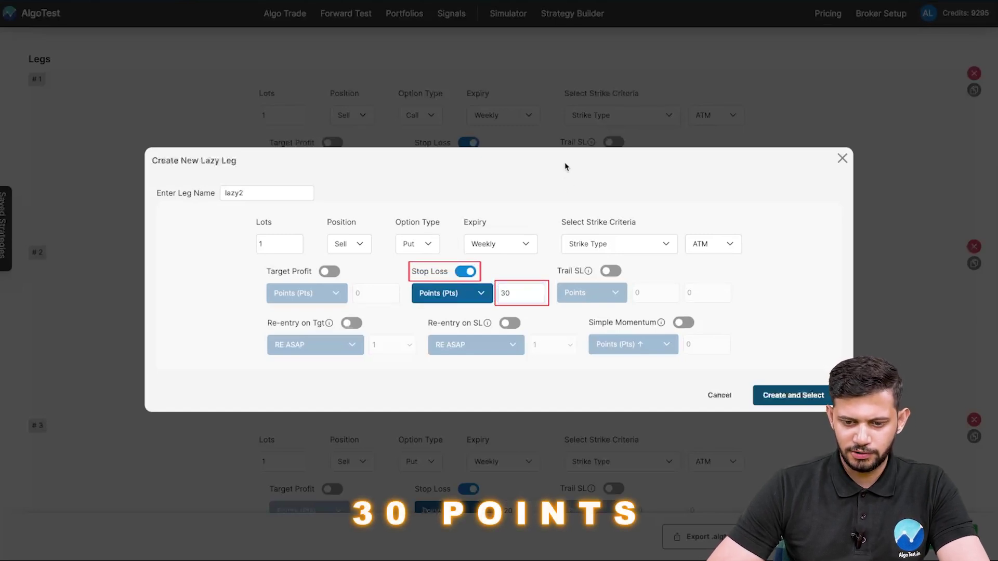
{"action": "left_click", "coordinate": [790, 395]}
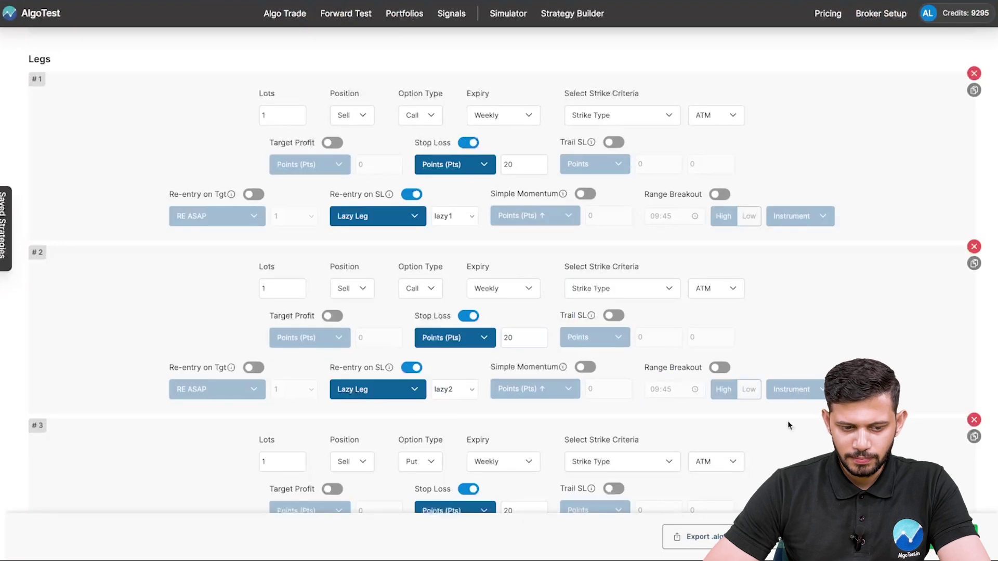
Step: Turn on re-entry on stop loss for leg #3 with the Lazy Leg type
{"action": "scroll", "coordinate": [787, 426], "scroll_direction": "down", "scroll_amount": 5}
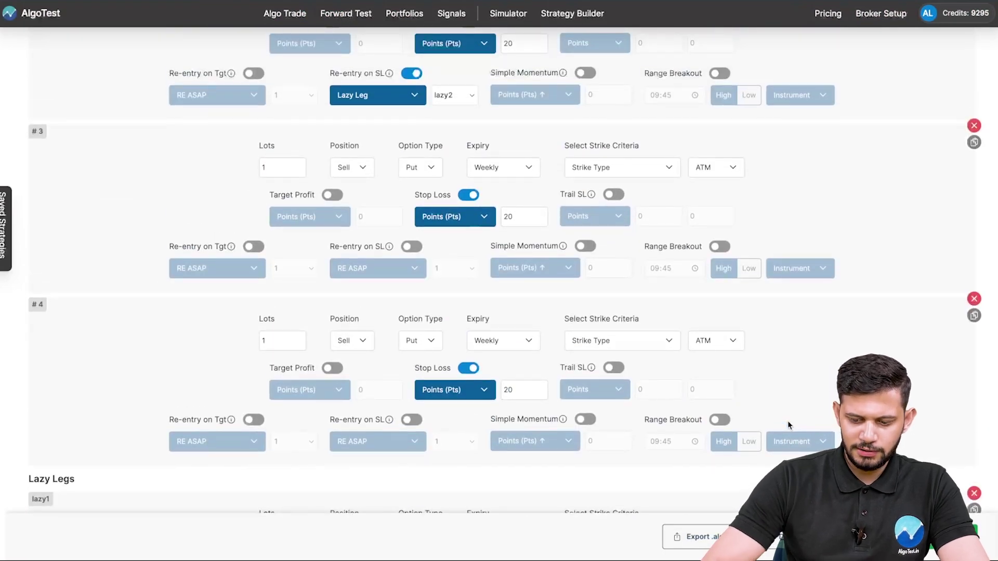
{"action": "key", "text": "ctrl+minus"}
{"action": "key", "text": "ctrl+minus"}
{"action": "key", "text": "ctrl+minus"}
{"action": "key", "text": "ctrl+plus"}
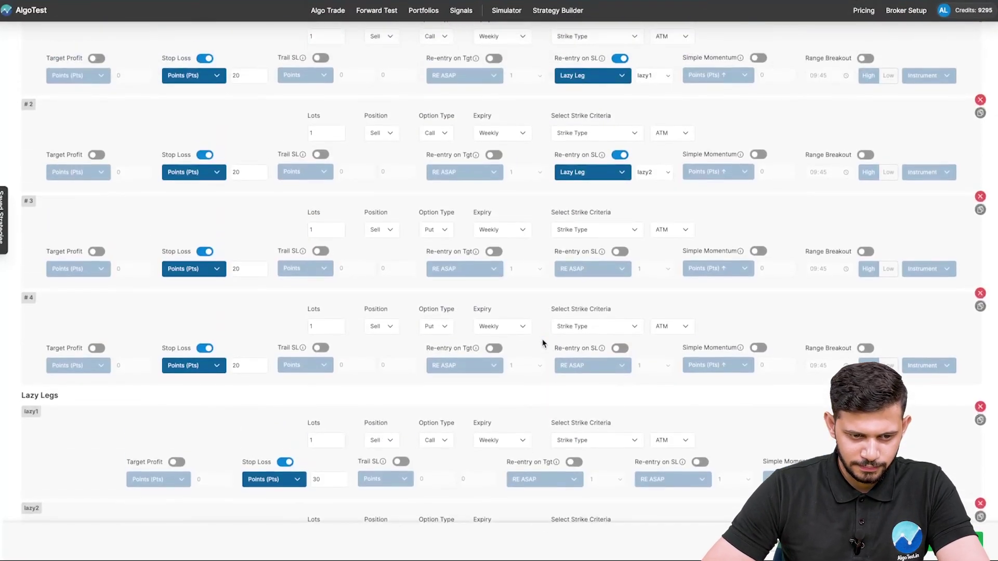
{"action": "scroll", "coordinate": [542, 343], "scroll_direction": "up", "scroll_amount": 2}
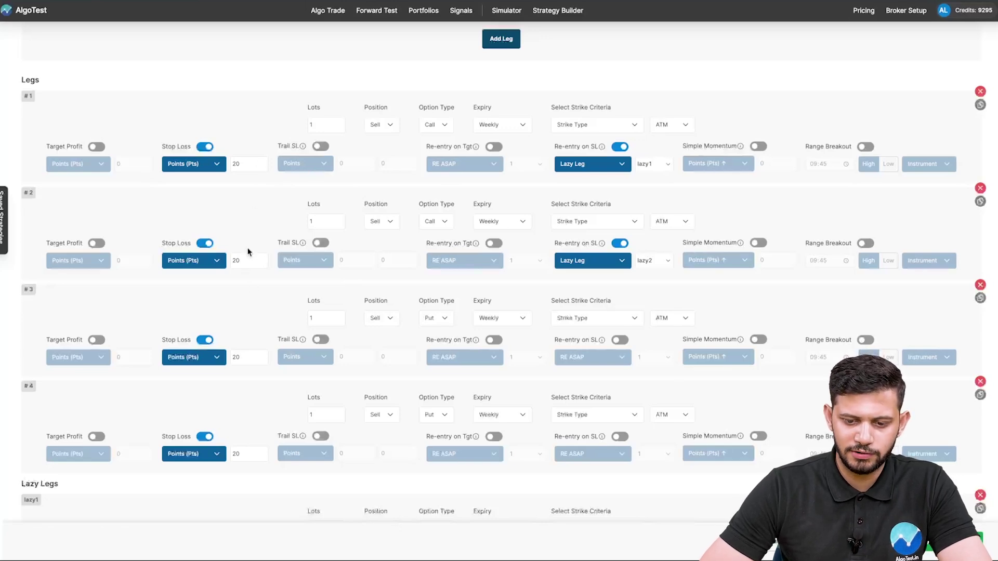
{"action": "scroll", "coordinate": [508, 210], "scroll_direction": "down", "scroll_amount": 2}
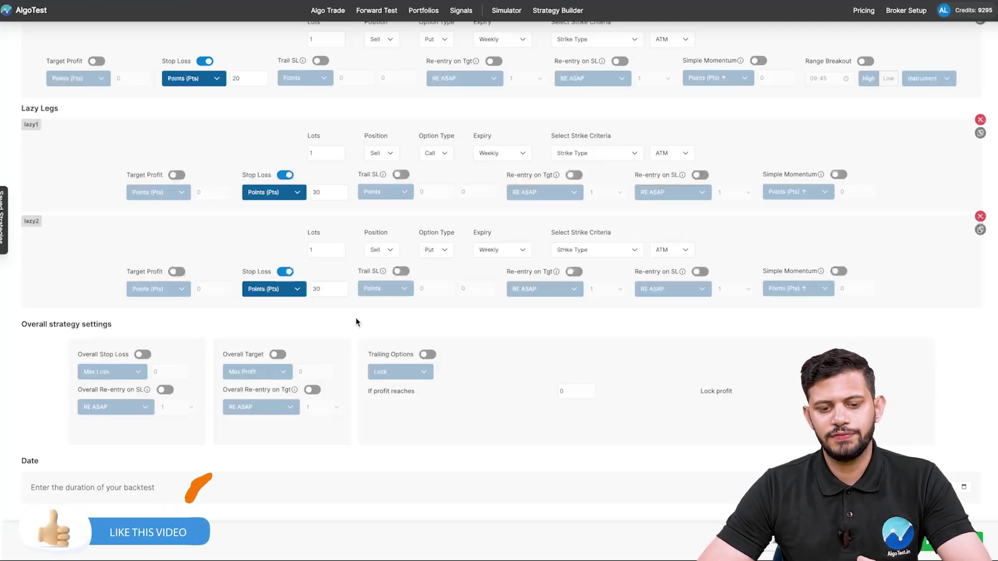
{"action": "scroll", "coordinate": [356, 318], "scroll_direction": "up", "scroll_amount": 5}
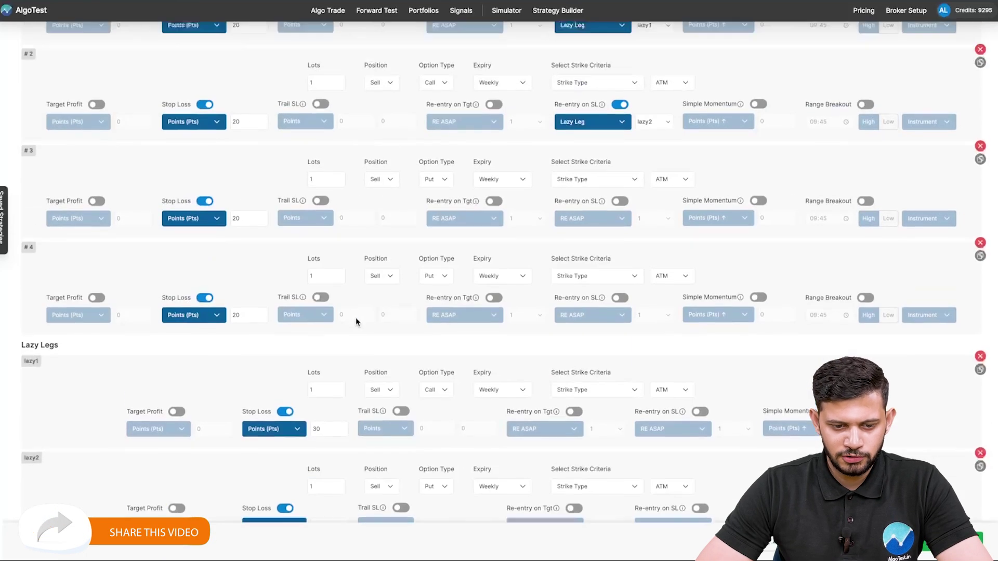
{"action": "scroll", "coordinate": [356, 318], "scroll_direction": "up", "scroll_amount": 4}
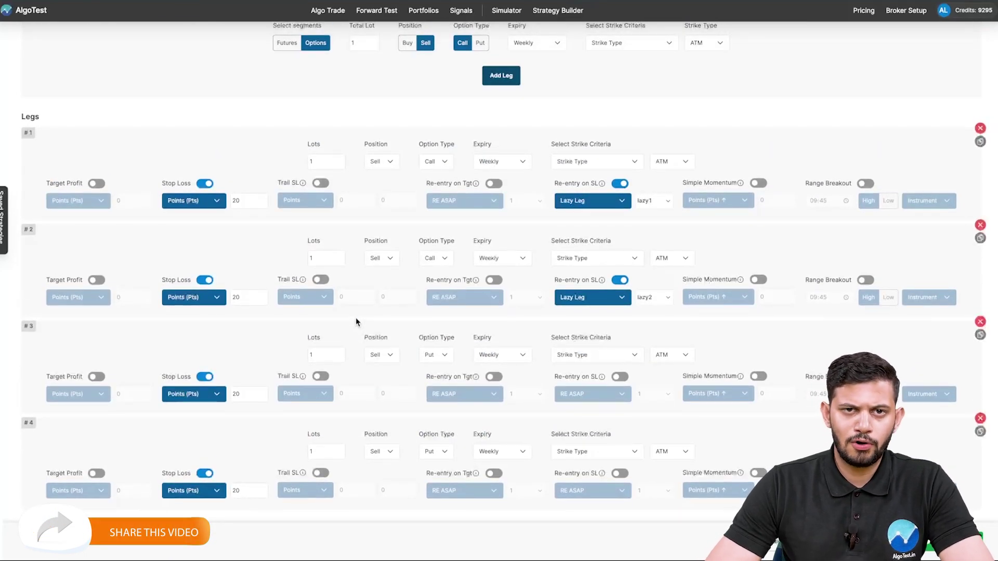
{"action": "key", "text": "ctrl+plus"}
{"action": "scroll", "coordinate": [446, 360], "scroll_direction": "down", "scroll_amount": 4}
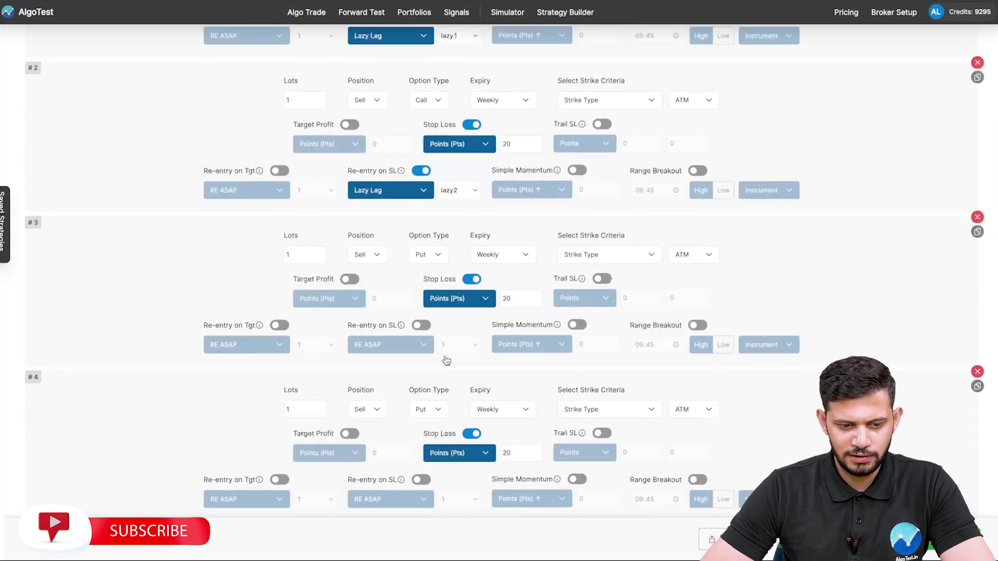
{"action": "left_click", "coordinate": [421, 327]}
{"action": "left_click", "coordinate": [417, 347]}
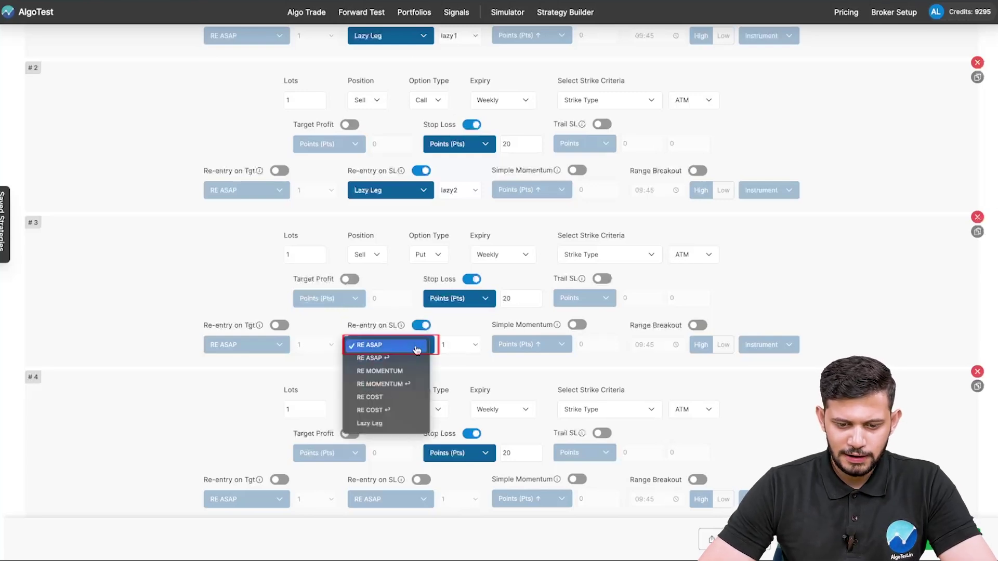
{"action": "left_click", "coordinate": [377, 424]}
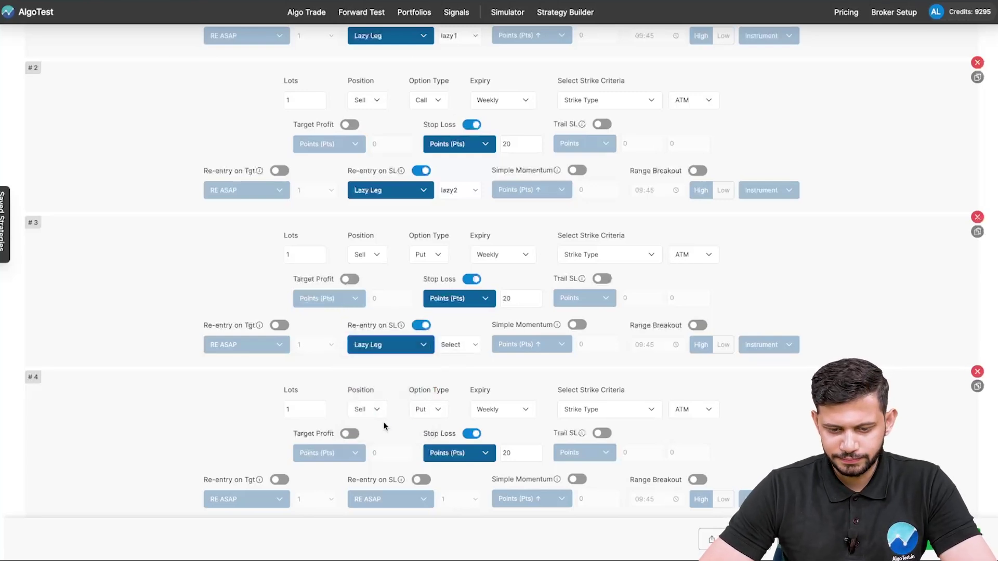
Step: Browse leg #3's lazy leg options, briefly picking lazy1, then reopen the choices
{"action": "left_click", "coordinate": [458, 343]}
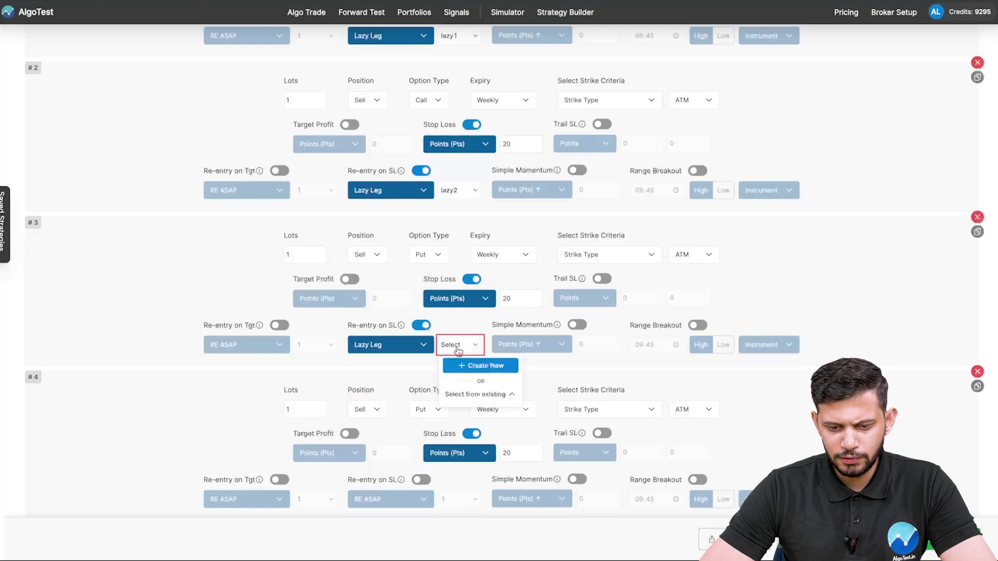
{"action": "left_click", "coordinate": [471, 397]}
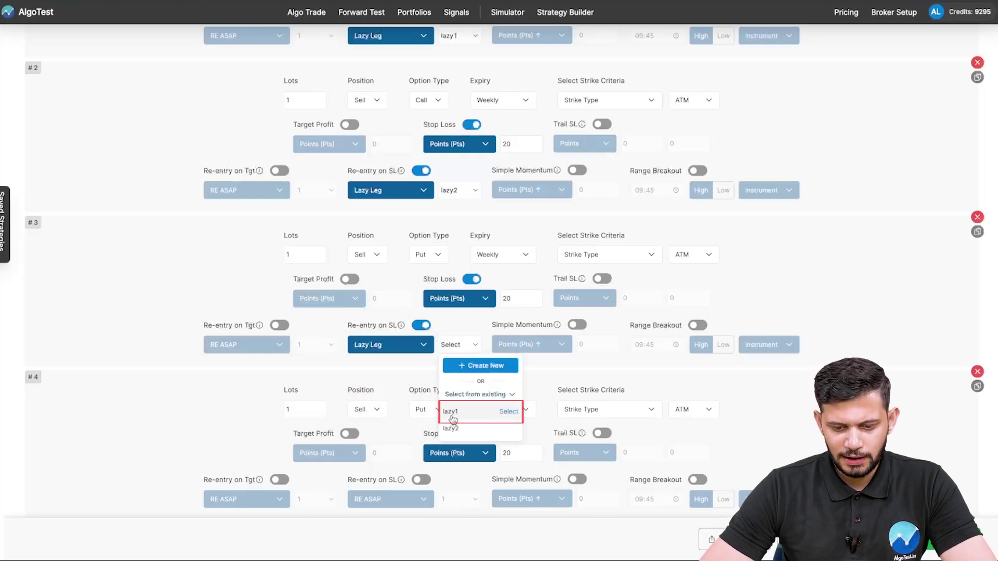
{"action": "left_click", "coordinate": [411, 378]}
{"action": "scroll", "coordinate": [462, 346], "scroll_direction": "down", "scroll_amount": 1}
{"action": "left_click", "coordinate": [462, 345]}
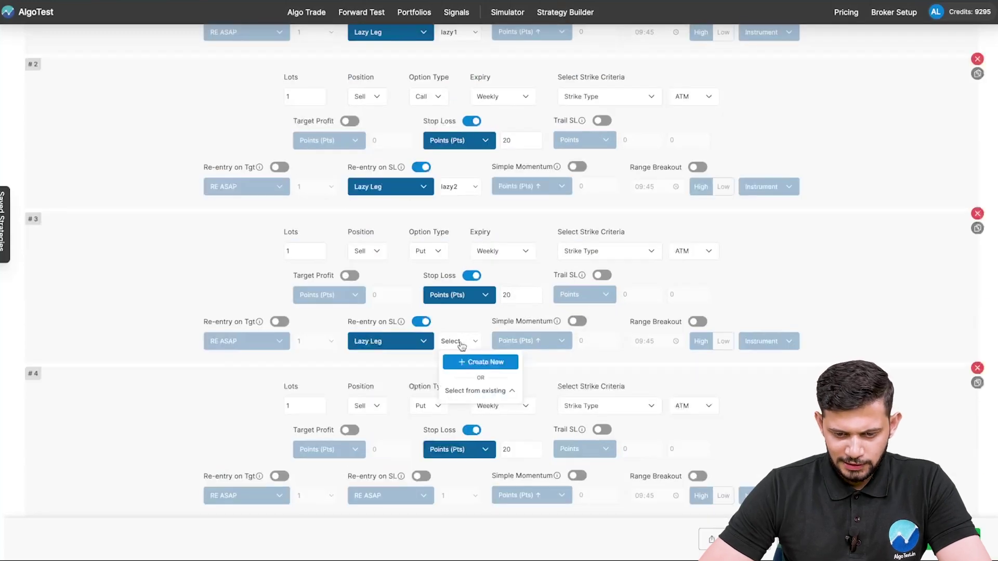
Step: Create lazy3 as a sell call with a 30-point stop loss and attach it to leg #3
{"action": "left_click", "coordinate": [470, 363]}
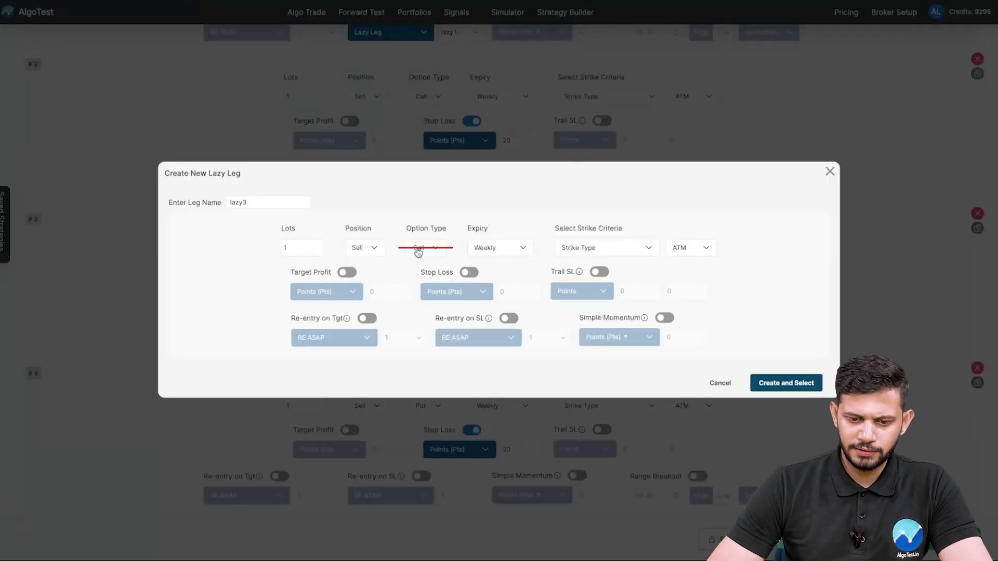
{"action": "left_click", "coordinate": [473, 276]}
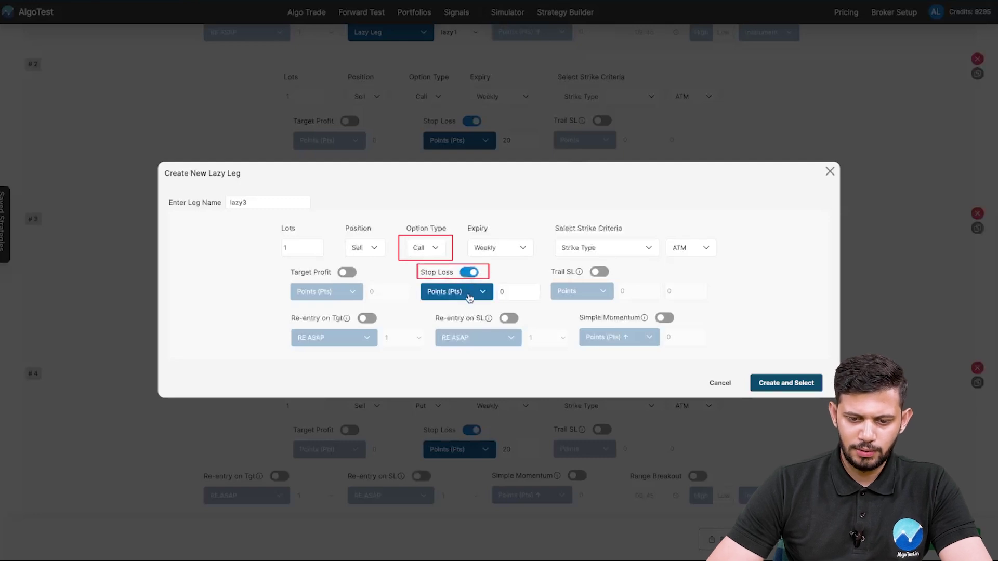
{"action": "left_click", "coordinate": [500, 291]}
{"action": "type", "text": "3"}
{"action": "left_click", "coordinate": [707, 278]}
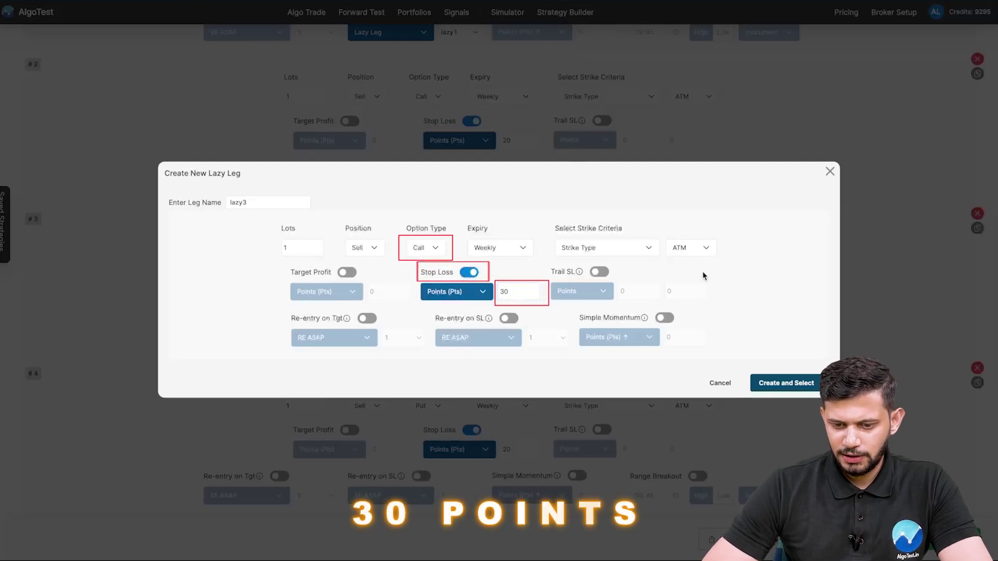
{"action": "left_click", "coordinate": [782, 393]}
{"action": "scroll", "coordinate": [414, 389], "scroll_direction": "down", "scroll_amount": 4}
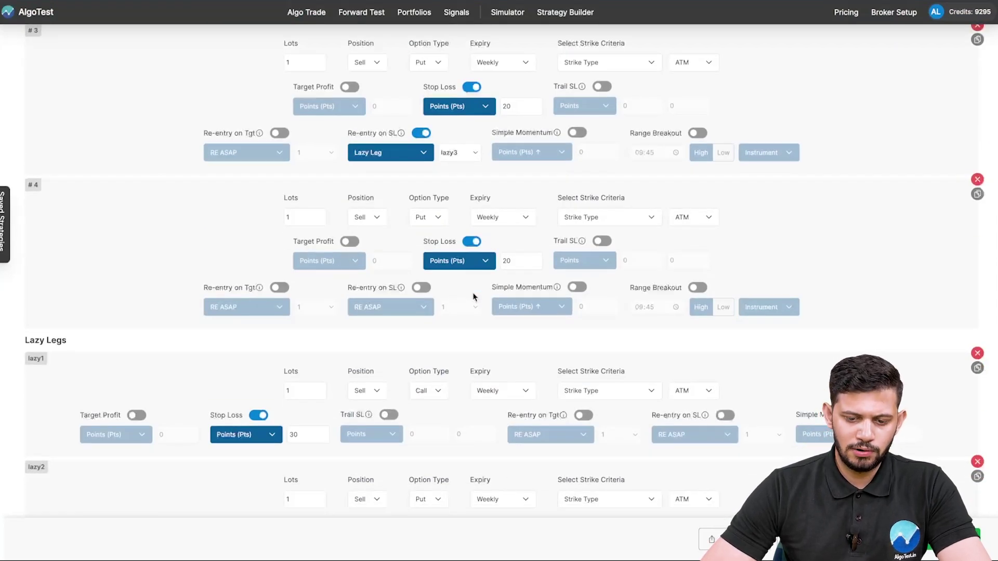
Step: Enable Lazy Leg re-entry on stop loss for leg #4 and start a new lazy leg
{"action": "left_click", "coordinate": [422, 289]}
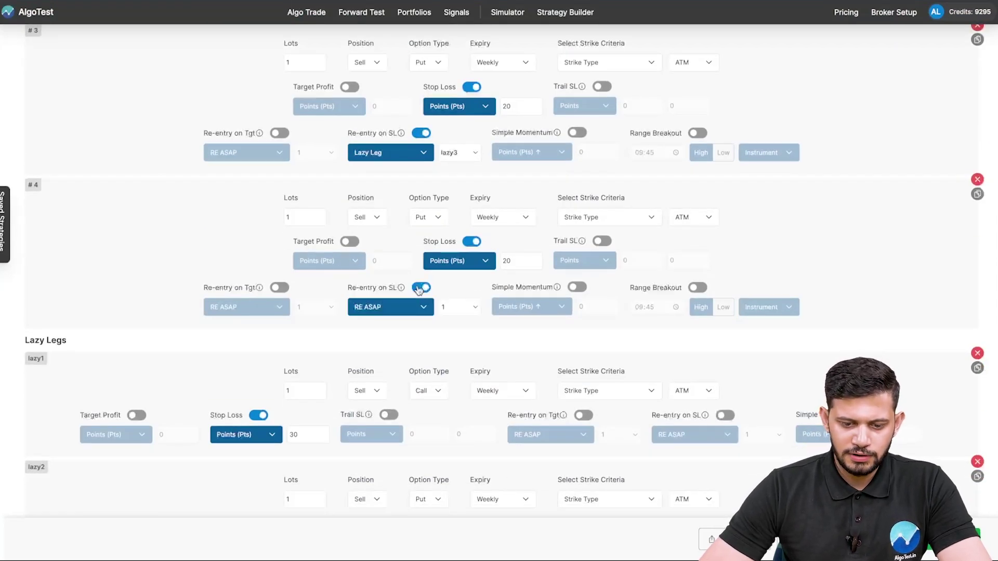
{"action": "left_click", "coordinate": [408, 311]}
{"action": "left_click", "coordinate": [395, 389]}
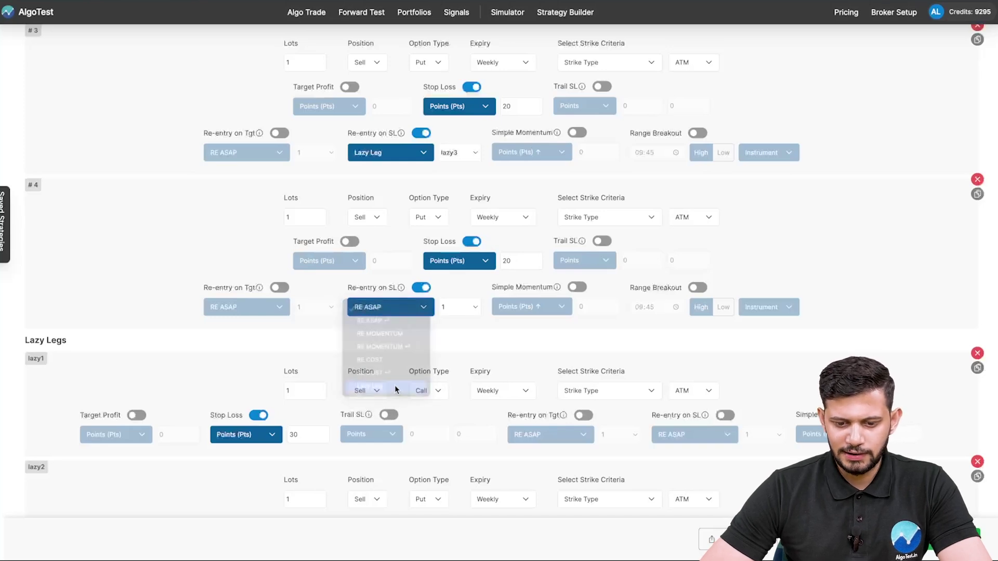
{"action": "left_click", "coordinate": [463, 312]}
{"action": "left_click", "coordinate": [470, 328]}
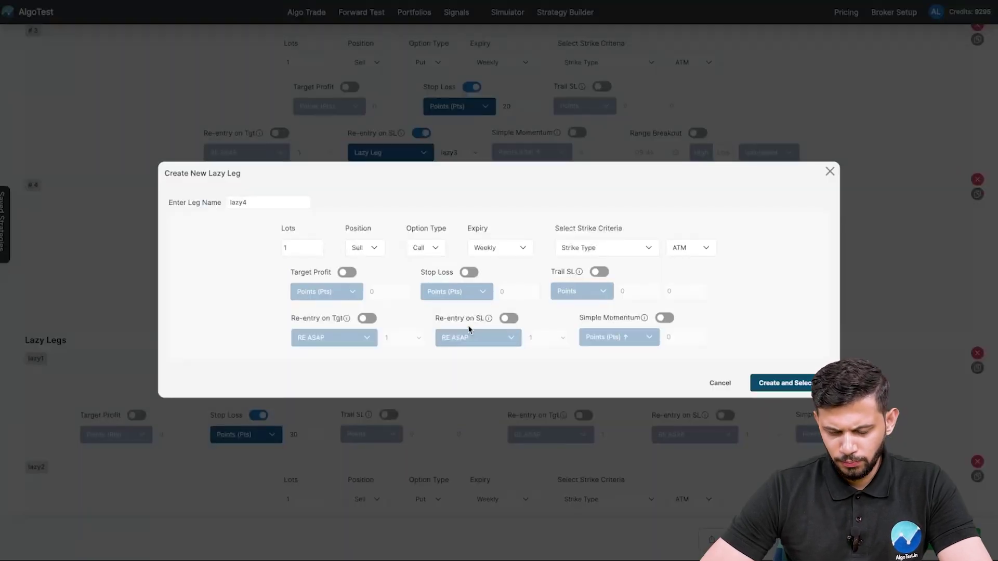
Step: Make lazy4 a Put with a 30-point stop loss and attach it to leg #4
{"action": "left_click", "coordinate": [434, 251]}
{"action": "left_click", "coordinate": [424, 266]}
{"action": "left_click", "coordinate": [470, 274]}
{"action": "left_click", "coordinate": [501, 289]}
{"action": "type", "text": "30"}
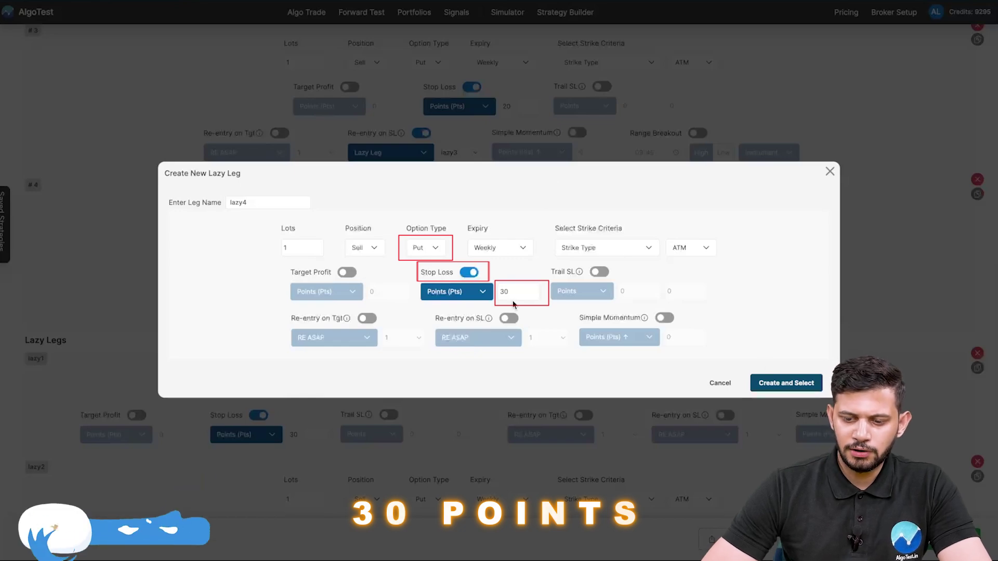
{"action": "left_click", "coordinate": [786, 383]}
{"action": "scroll", "coordinate": [468, 369], "scroll_direction": "up", "scroll_amount": 1}
{"action": "scroll", "coordinate": [468, 370], "scroll_direction": "down", "scroll_amount": 10}
{"action": "scroll", "coordinate": [468, 353], "scroll_direction": "up", "scroll_amount": 10}
{"action": "scroll", "coordinate": [469, 370], "scroll_direction": "up", "scroll_amount": 5}
{"action": "key", "text": "ctrl+minus"}
{"action": "scroll", "coordinate": [423, 238], "scroll_direction": "up", "scroll_amount": 2}
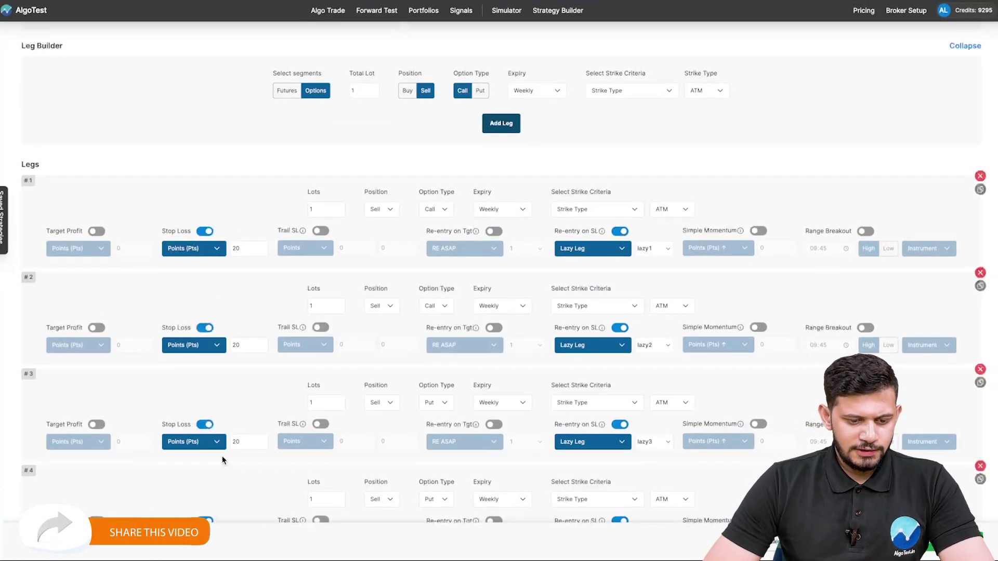
{"action": "scroll", "coordinate": [222, 460], "scroll_direction": "down", "scroll_amount": 2}
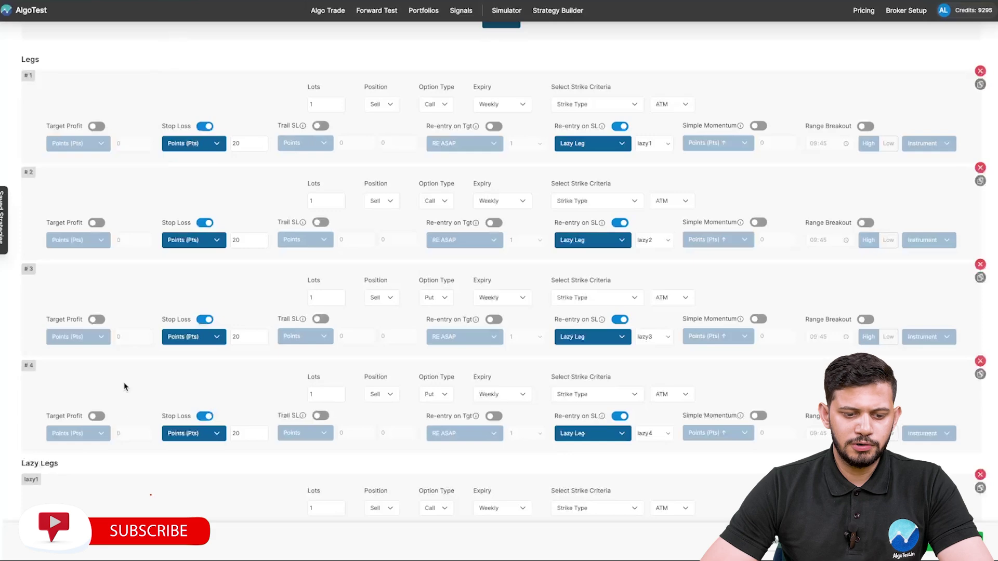
{"action": "scroll", "coordinate": [127, 385], "scroll_direction": "up", "scroll_amount": 6}
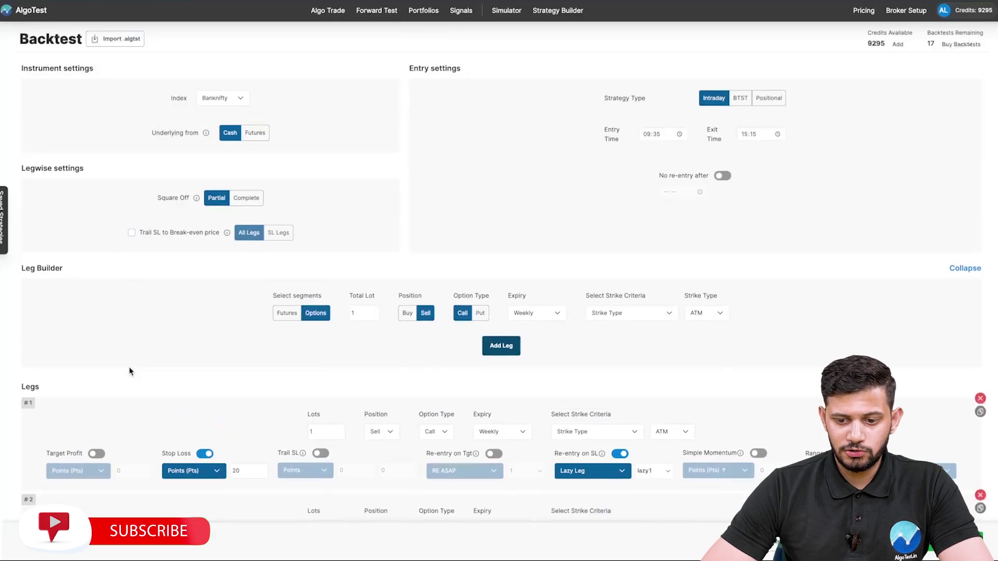
{"action": "scroll", "coordinate": [664, 187], "scroll_direction": "down", "scroll_amount": 7}
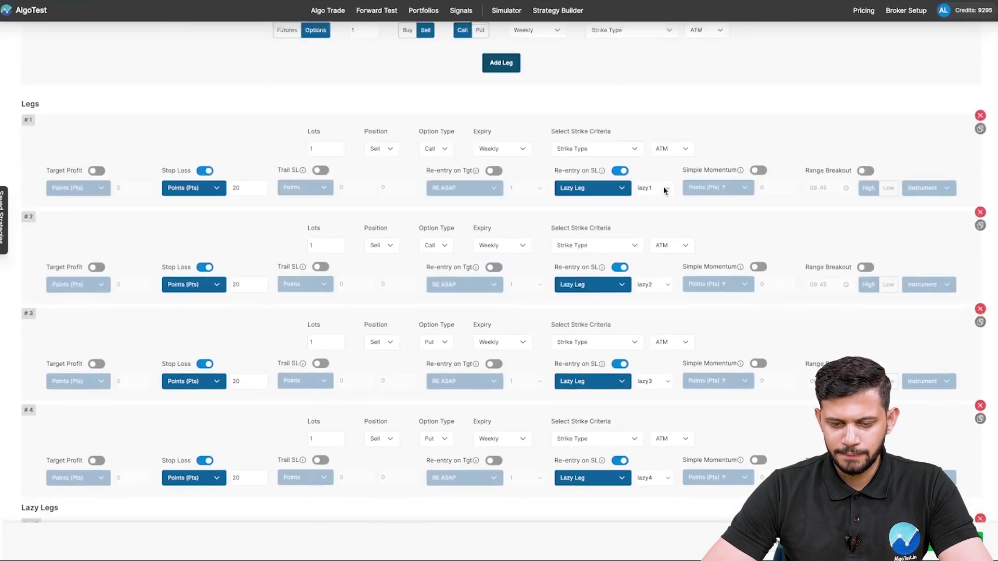
{"action": "scroll", "coordinate": [531, 349], "scroll_direction": "up", "scroll_amount": 1}
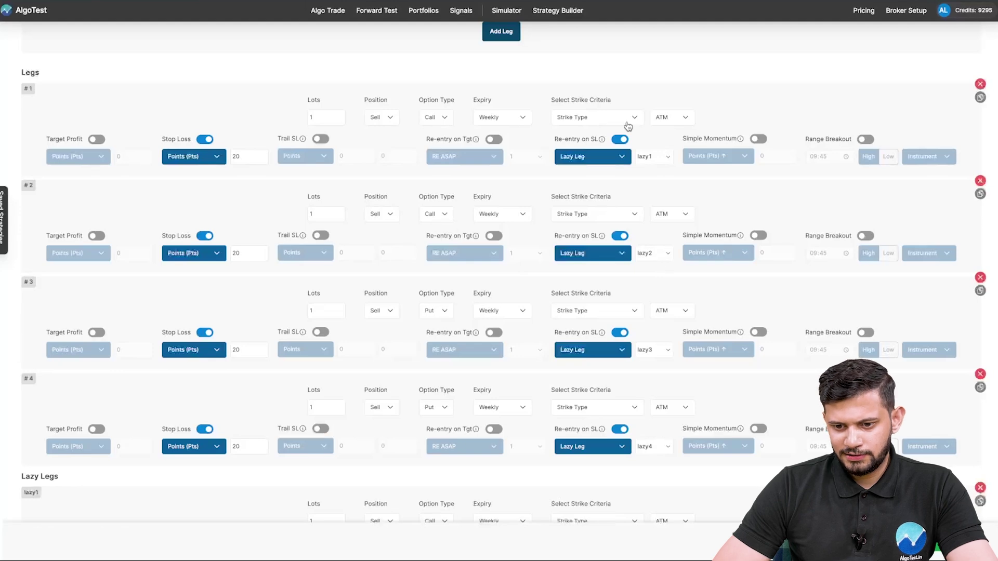
{"action": "scroll", "coordinate": [672, 169], "scroll_direction": "down", "scroll_amount": 3}
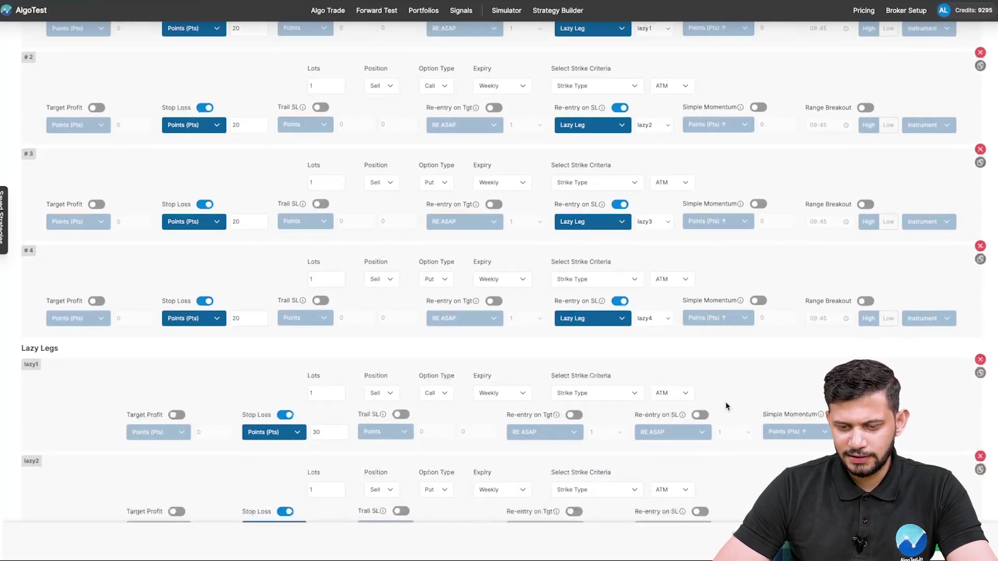
{"action": "scroll", "coordinate": [466, 260], "scroll_direction": "up", "scroll_amount": 2}
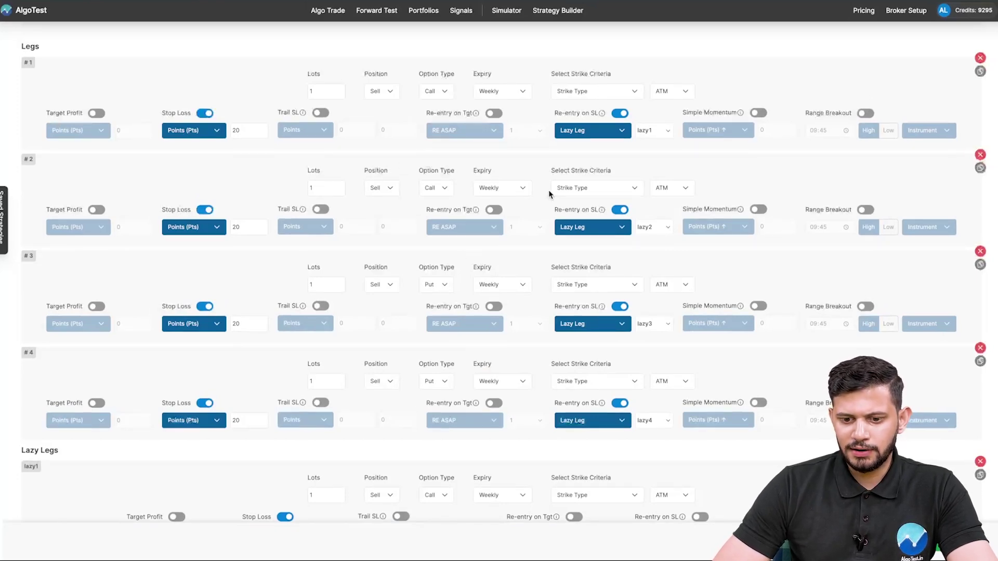
{"action": "scroll", "coordinate": [542, 201], "scroll_direction": "down", "scroll_amount": 5}
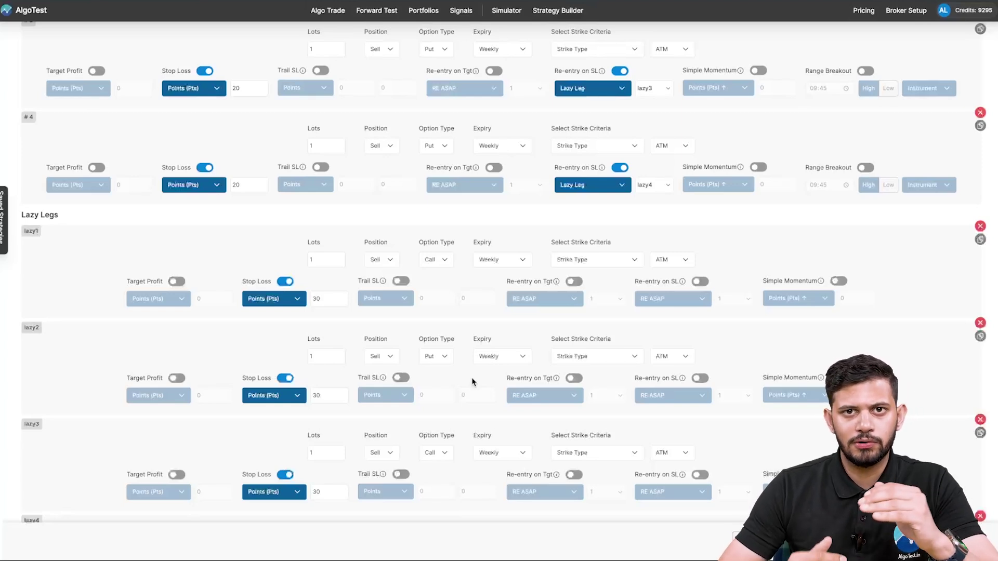
Step: Set the backtest start date to 01/01/2017 and run the backtest
{"action": "key", "text": "ctrl+plus"}
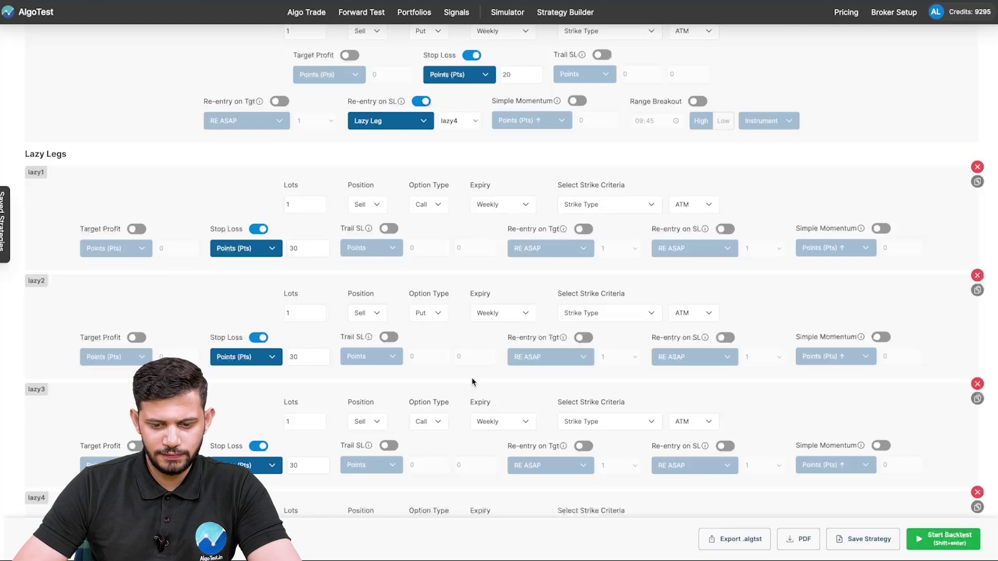
{"action": "scroll", "coordinate": [472, 382], "scroll_direction": "down", "scroll_amount": 6}
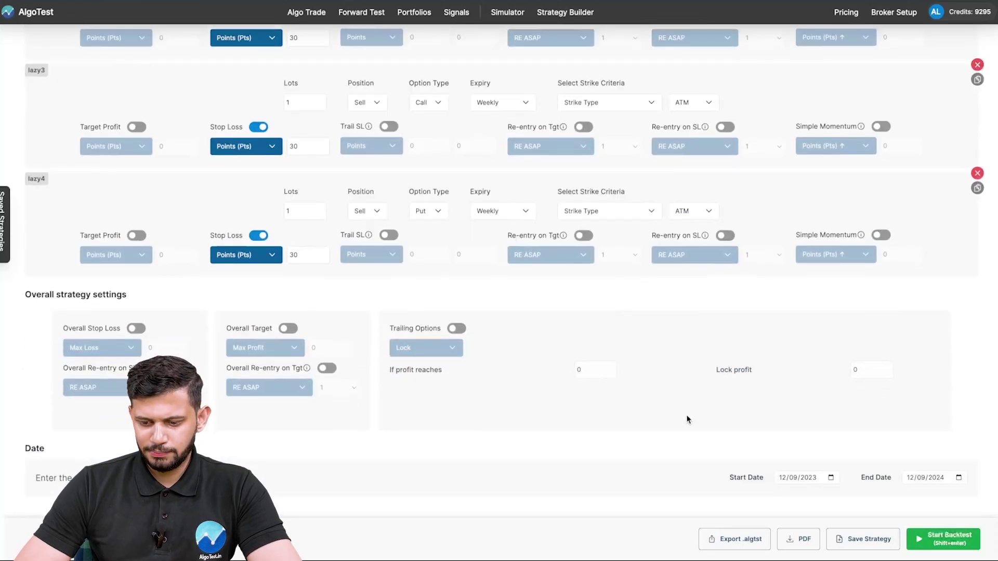
{"action": "left_click", "coordinate": [783, 478]}
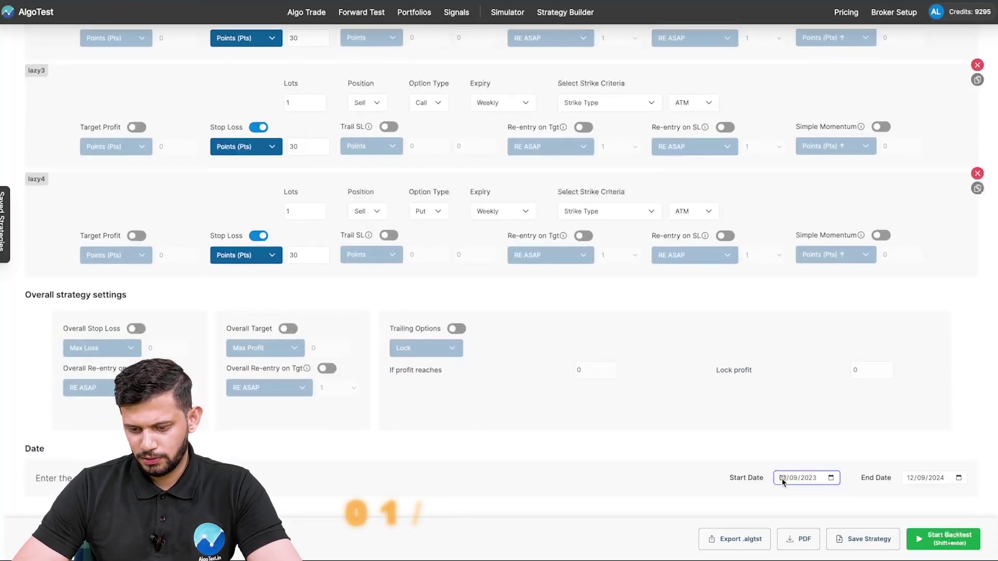
{"action": "type", "text": "01/01/2017"}
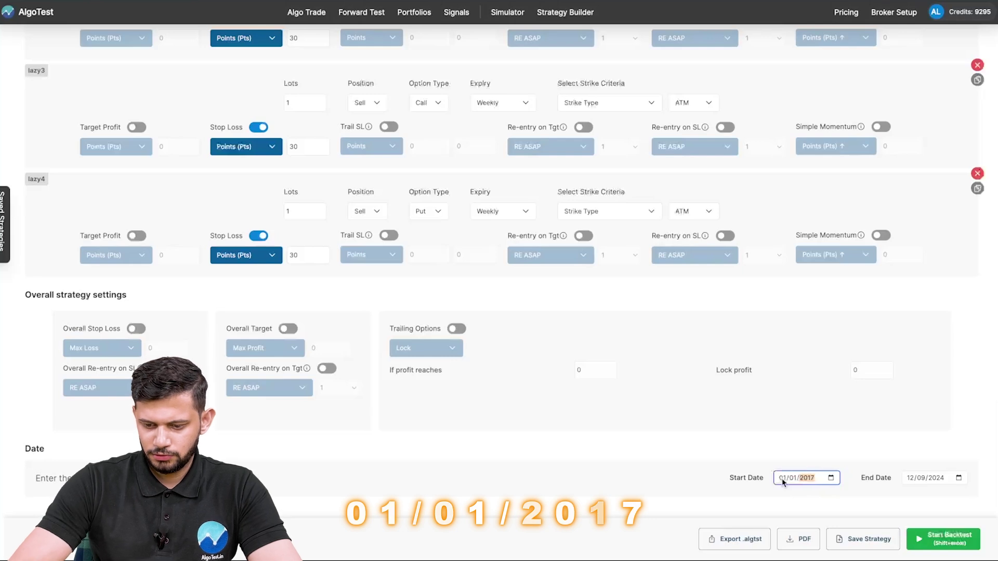
{"action": "left_click", "coordinate": [841, 505]}
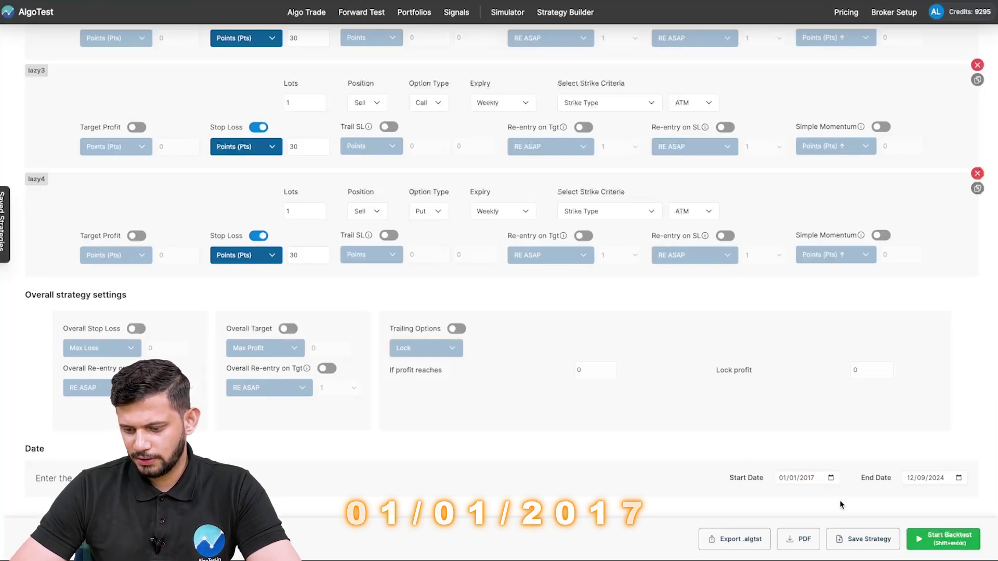
{"action": "left_click", "coordinate": [942, 536]}
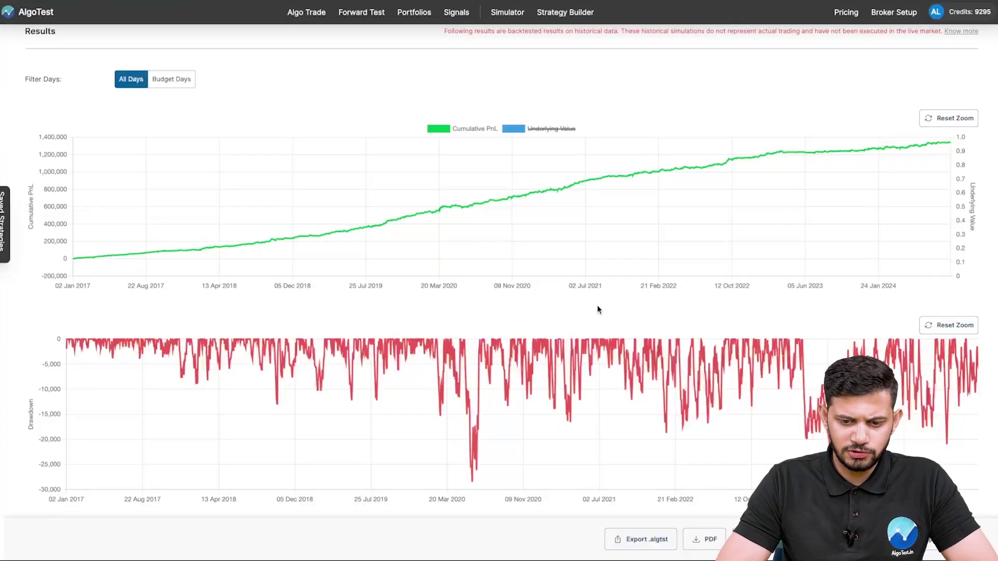
Step: Scroll past the yearly PnL table and Curve Fitting stats to the Full Report's 1894 trades
{"action": "scroll", "coordinate": [598, 310], "scroll_direction": "down", "scroll_amount": 6}
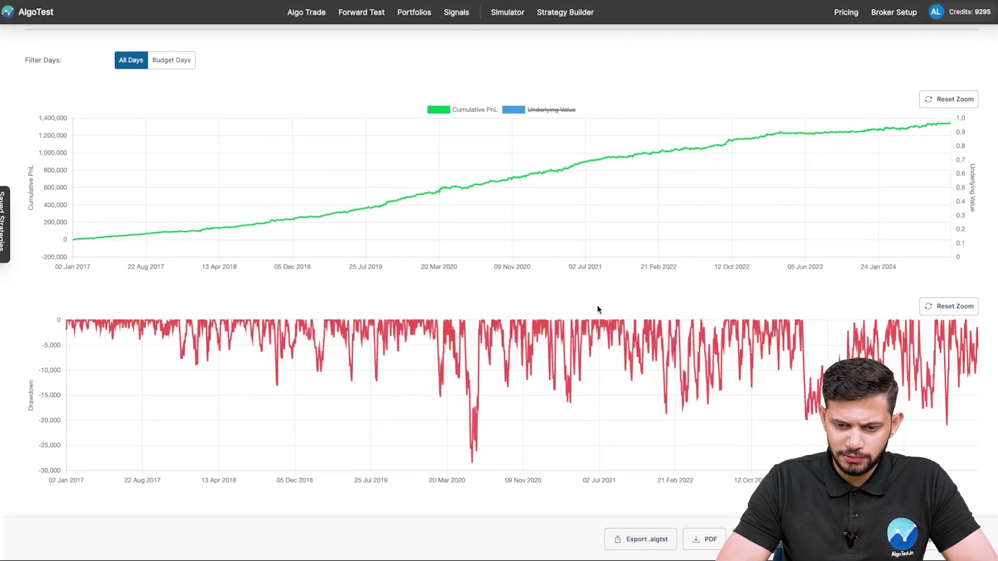
{"action": "scroll", "coordinate": [597, 310], "scroll_direction": "down", "scroll_amount": 7}
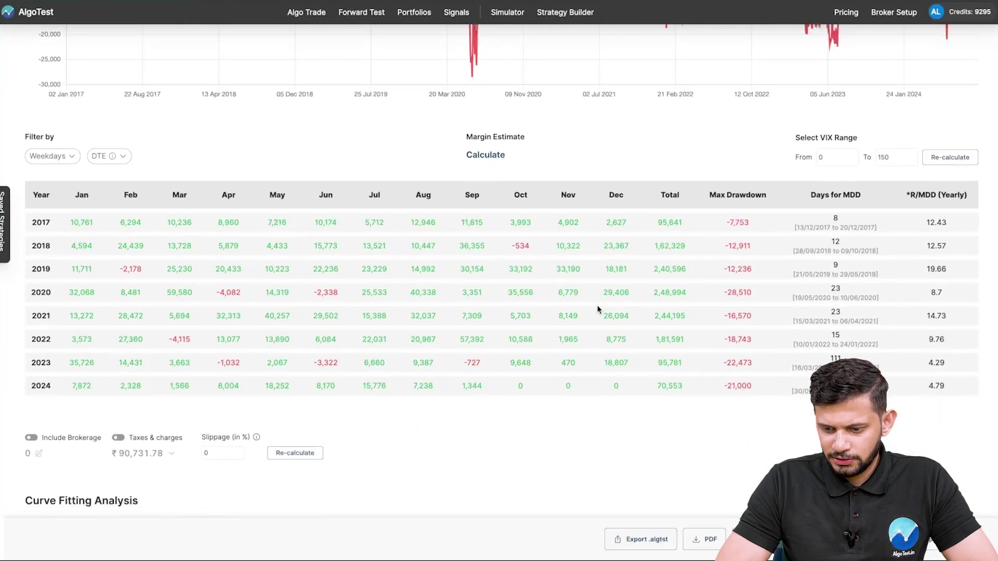
{"action": "scroll", "coordinate": [598, 310], "scroll_direction": "up", "scroll_amount": 4}
{"action": "scroll", "coordinate": [598, 310], "scroll_direction": "down", "scroll_amount": 10}
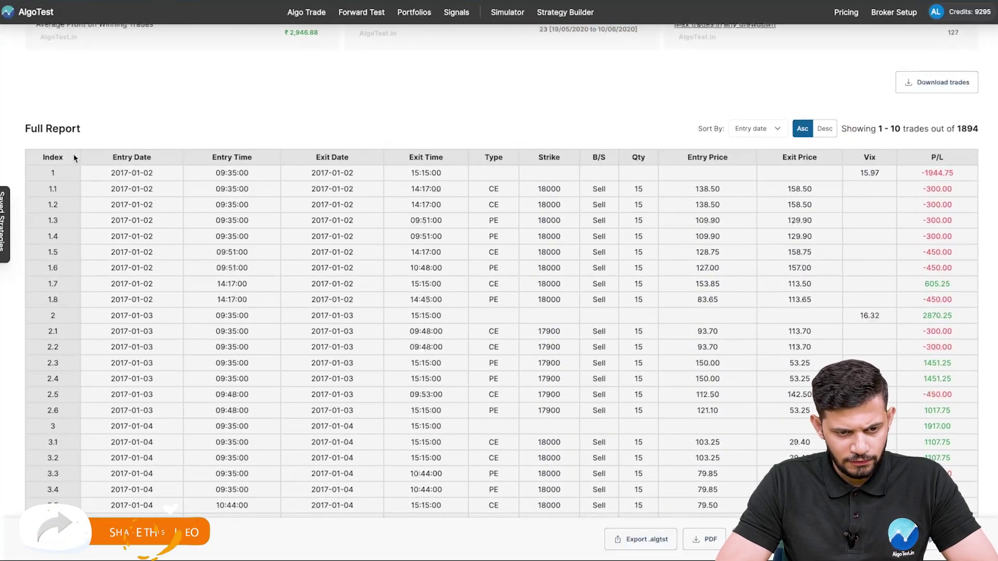
{"action": "scroll", "coordinate": [406, 210], "scroll_direction": "down", "scroll_amount": 1}
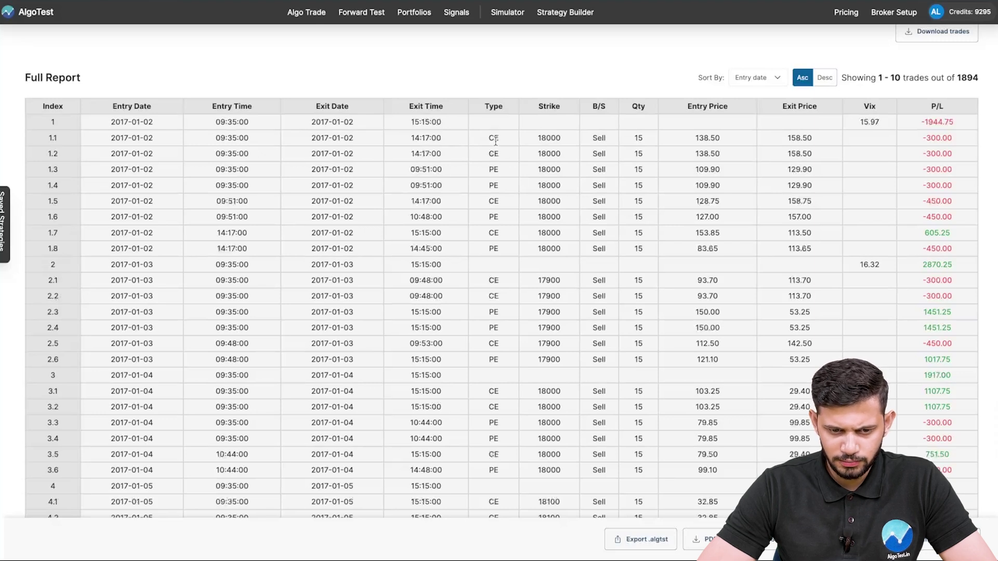
{"action": "left_click_drag", "start_coordinate": [380, 143], "coordinate": [214, 139]}
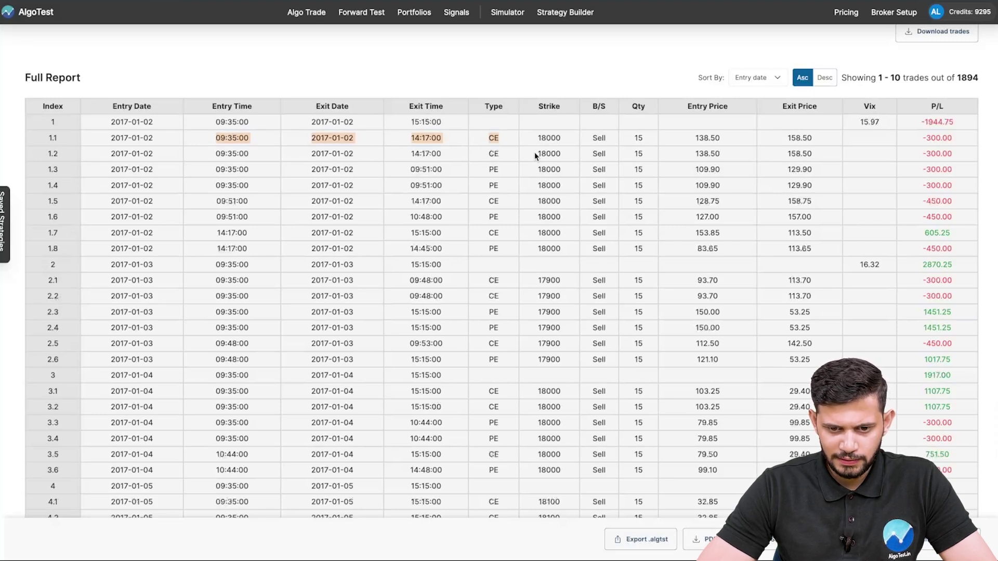
{"action": "left_click_drag", "start_coordinate": [506, 159], "coordinate": [217, 135]}
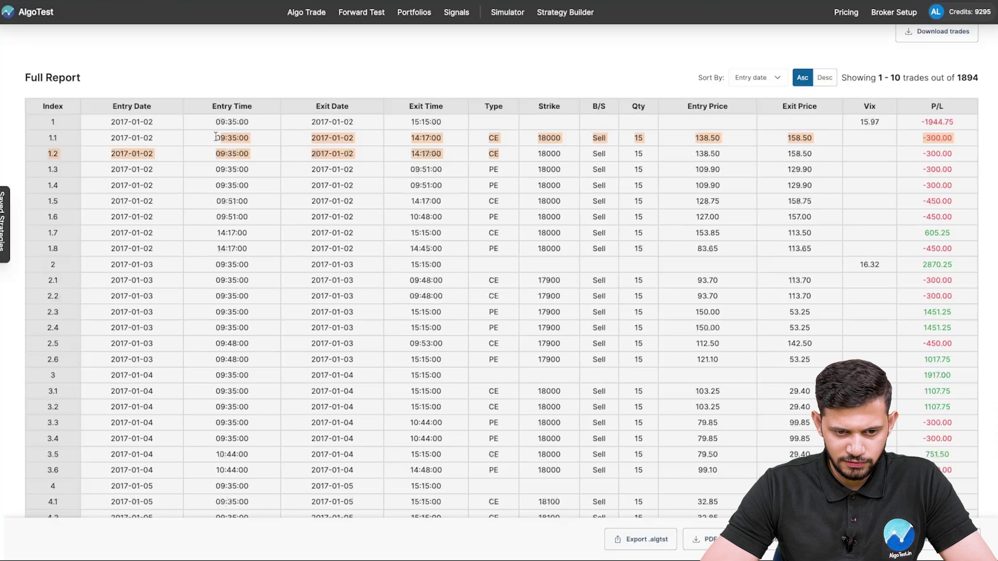
{"action": "left_click", "coordinate": [216, 137]}
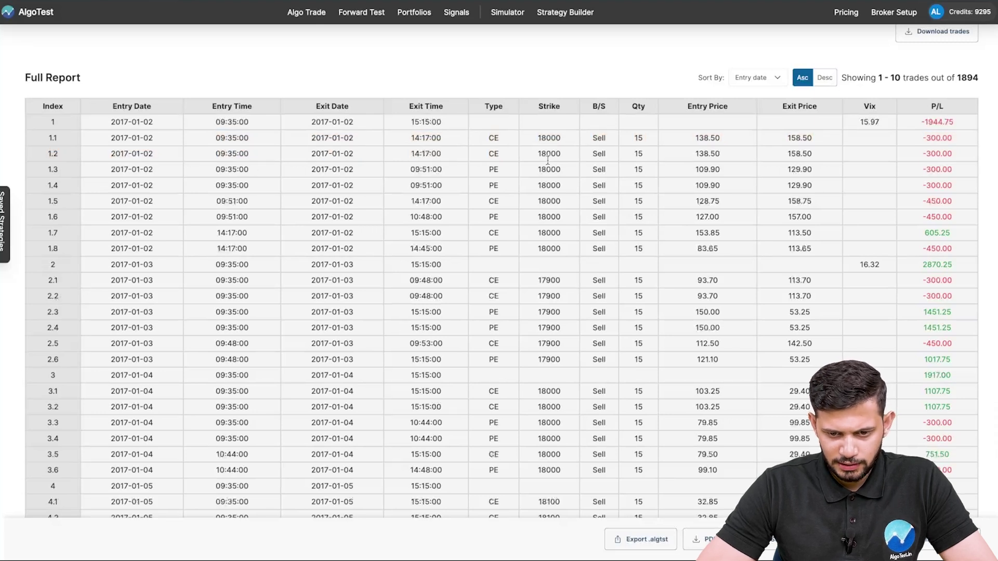
{"action": "left_click_drag", "start_coordinate": [508, 194], "coordinate": [213, 171]}
{"action": "left_click", "coordinate": [457, 183]}
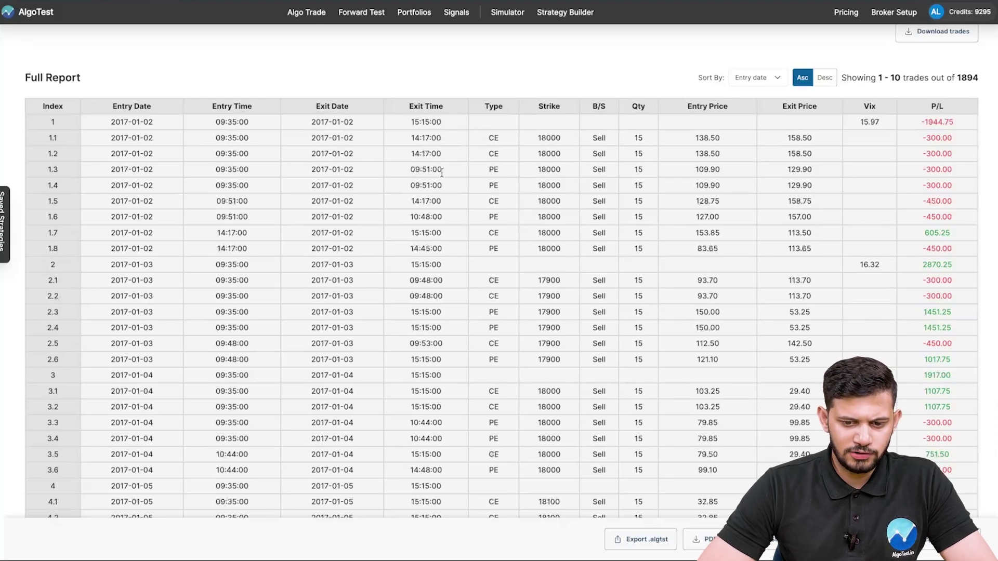
{"action": "left_click_drag", "start_coordinate": [446, 170], "coordinate": [406, 174]}
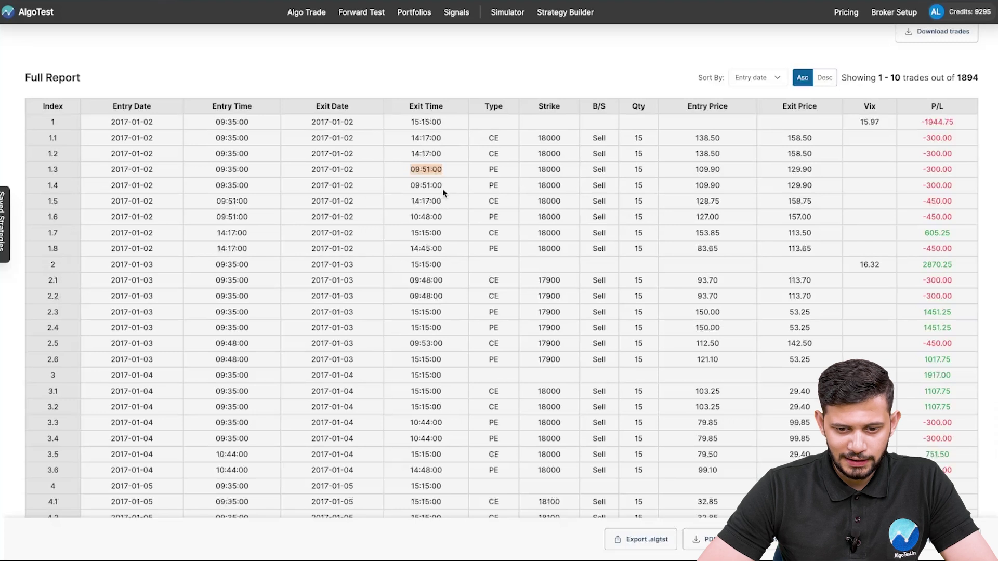
{"action": "left_click_drag", "start_coordinate": [255, 203], "coordinate": [522, 219]}
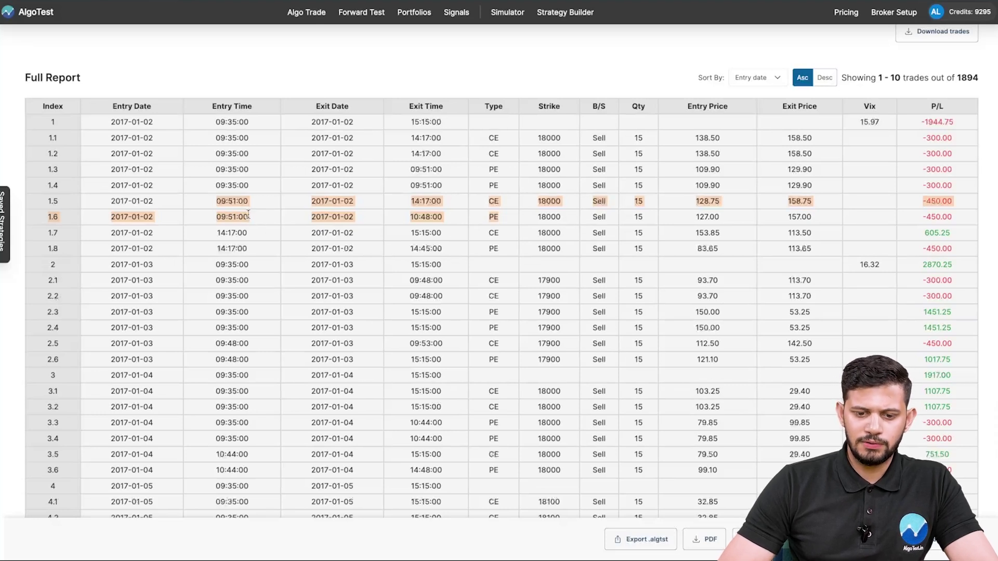
{"action": "left_click", "coordinate": [674, 225]}
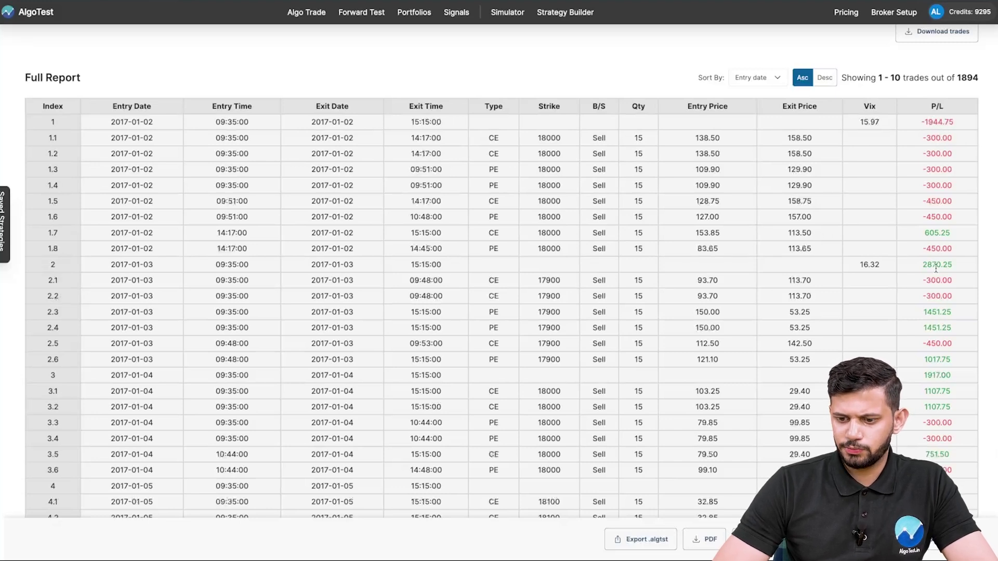
Step: Scroll back to the Curve Fitting stats showing ₹13,39,683 overall profit and review them
{"action": "scroll", "coordinate": [830, 281], "scroll_direction": "up", "scroll_amount": 6}
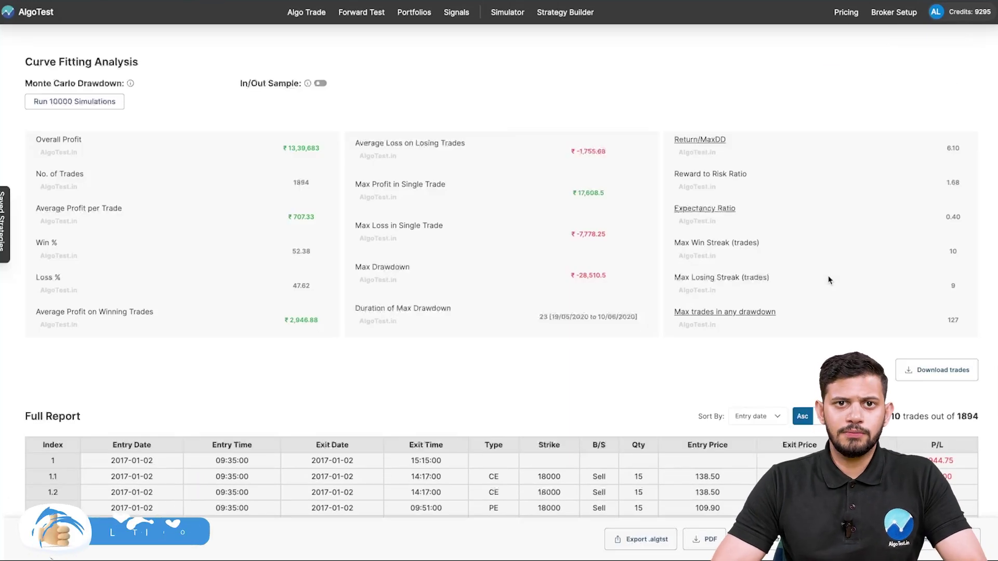
{"action": "scroll", "coordinate": [831, 280], "scroll_direction": "up", "scroll_amount": 3}
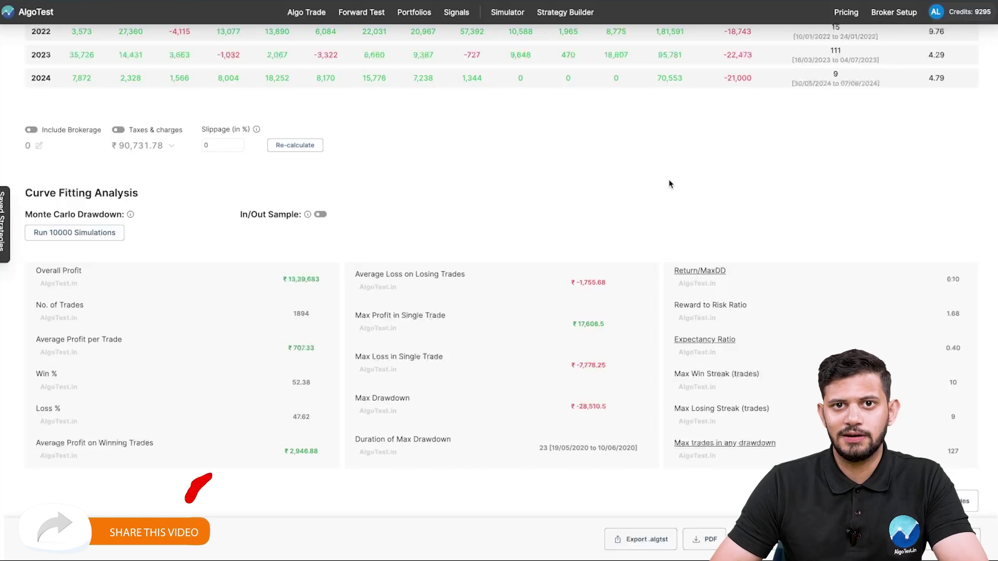
{"action": "scroll", "coordinate": [670, 185], "scroll_direction": "down", "scroll_amount": 7}
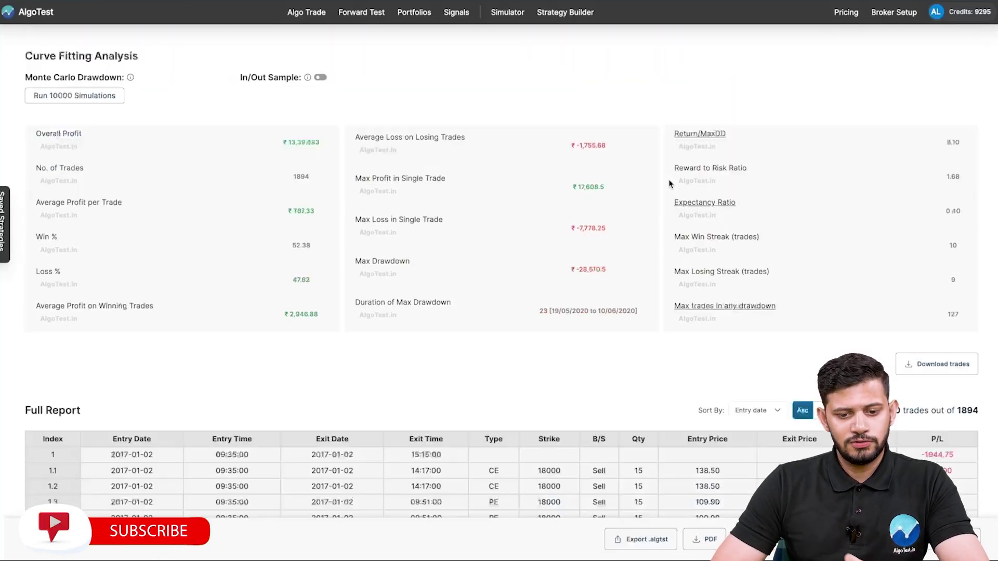
{"action": "scroll", "coordinate": [669, 184], "scroll_direction": "down", "scroll_amount": 2}
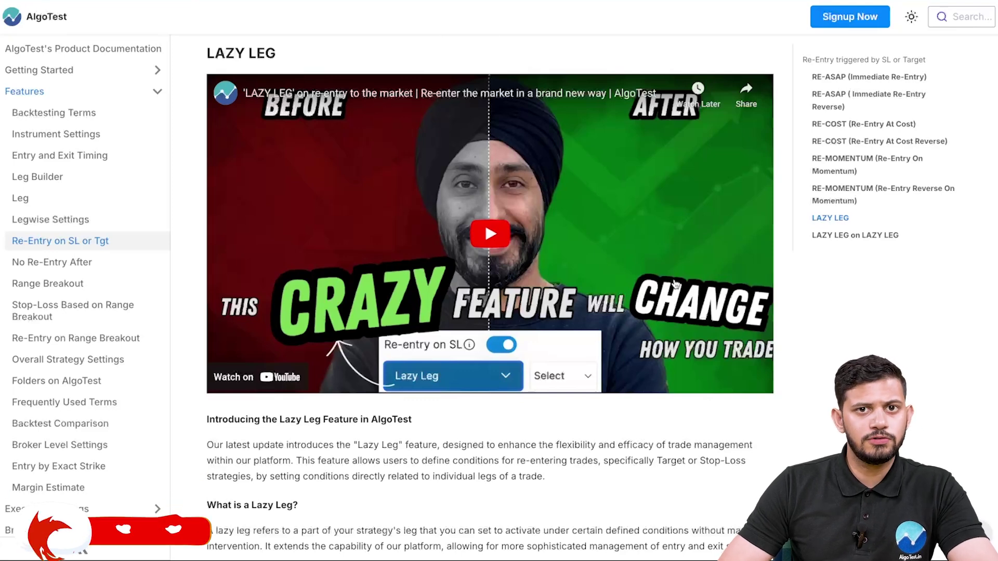
Step: Scroll down the Lazy Leg docs page to its setup explanation and example
{"action": "scroll", "coordinate": [682, 546], "scroll_direction": "down", "scroll_amount": 2}
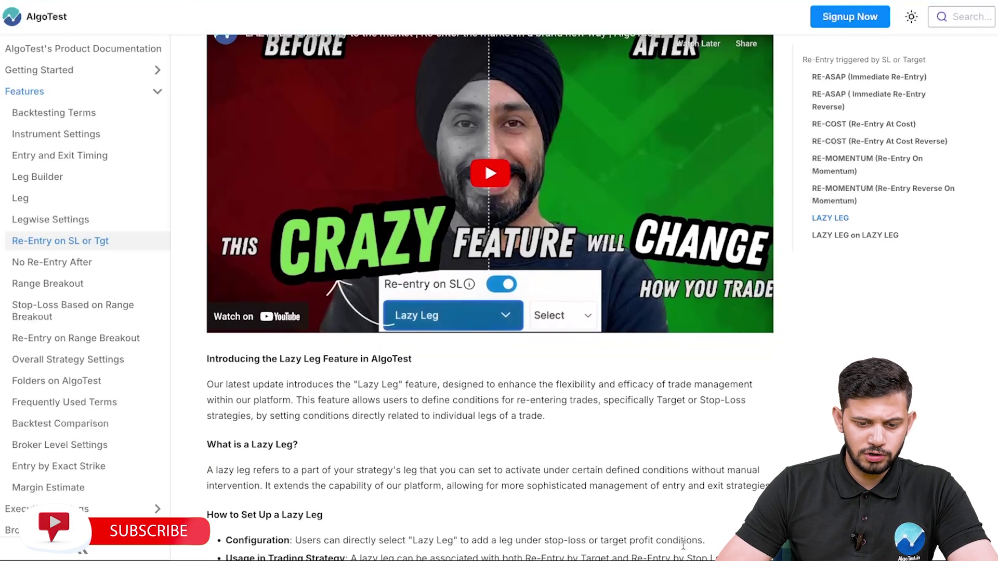
{"action": "scroll", "coordinate": [682, 545], "scroll_direction": "down", "scroll_amount": 4}
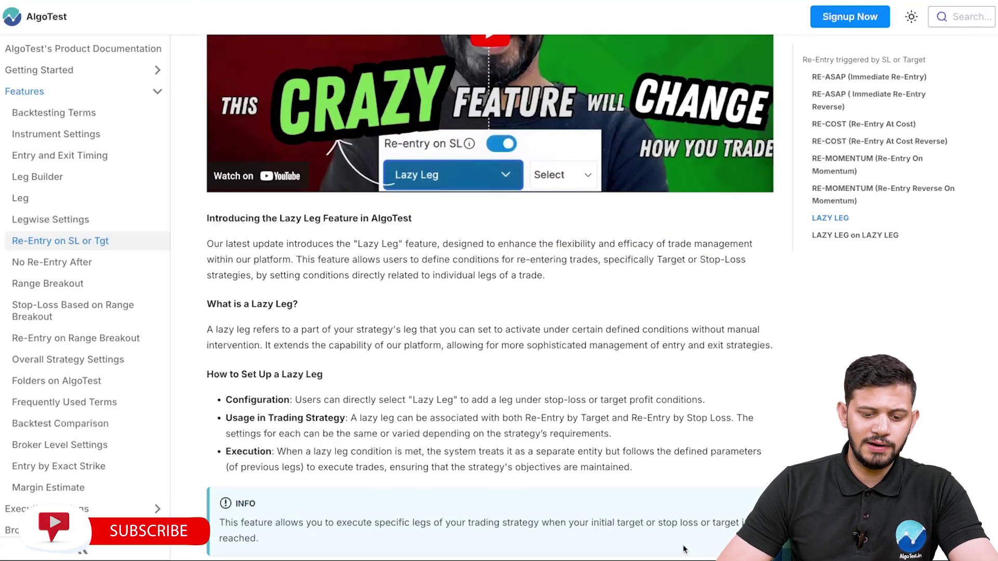
{"action": "scroll", "coordinate": [684, 549], "scroll_direction": "down", "scroll_amount": 8}
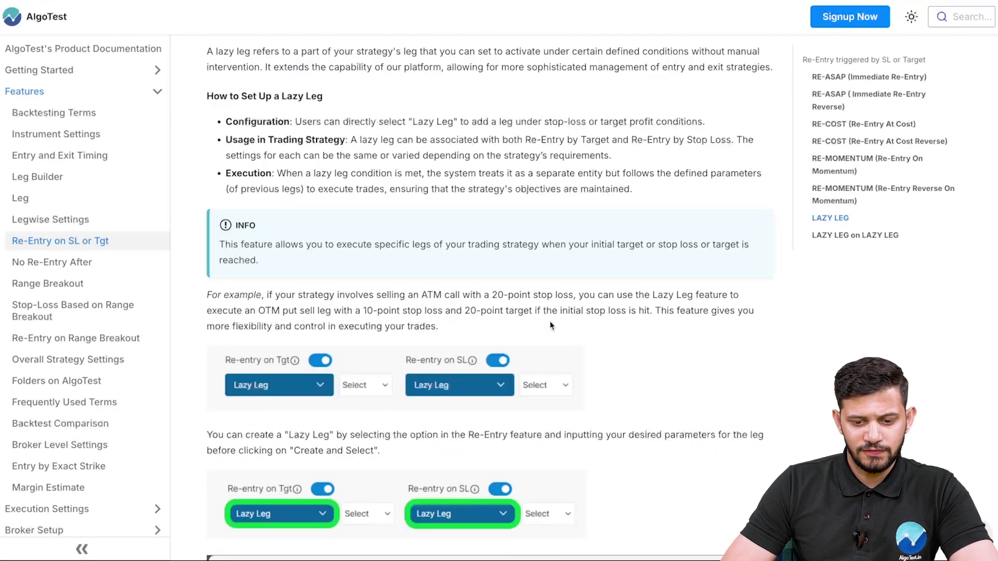